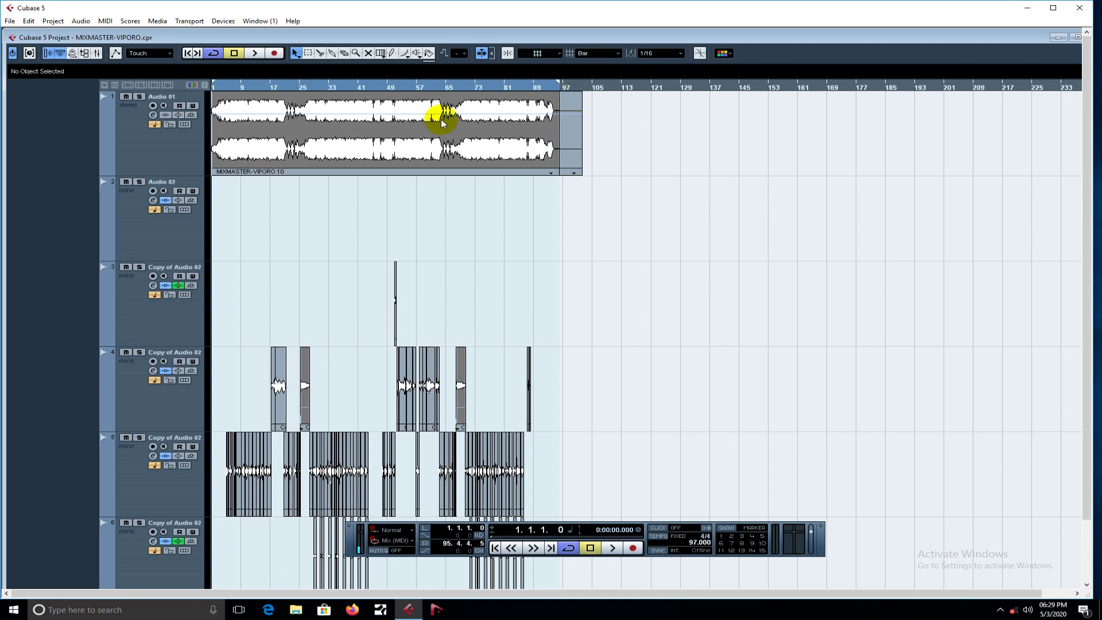
- Open the channel settings of the REVERB FX track, review its inserts, and close the settings
{"action": "left_click", "coordinate": [141, 154]}
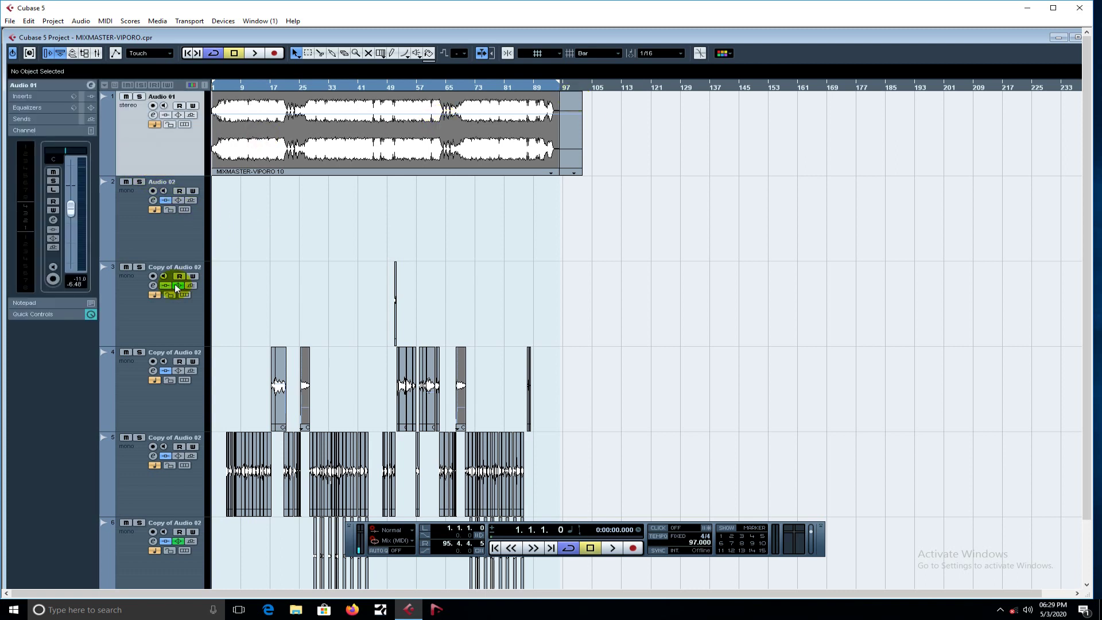
{"action": "left_click", "coordinate": [1078, 37]}
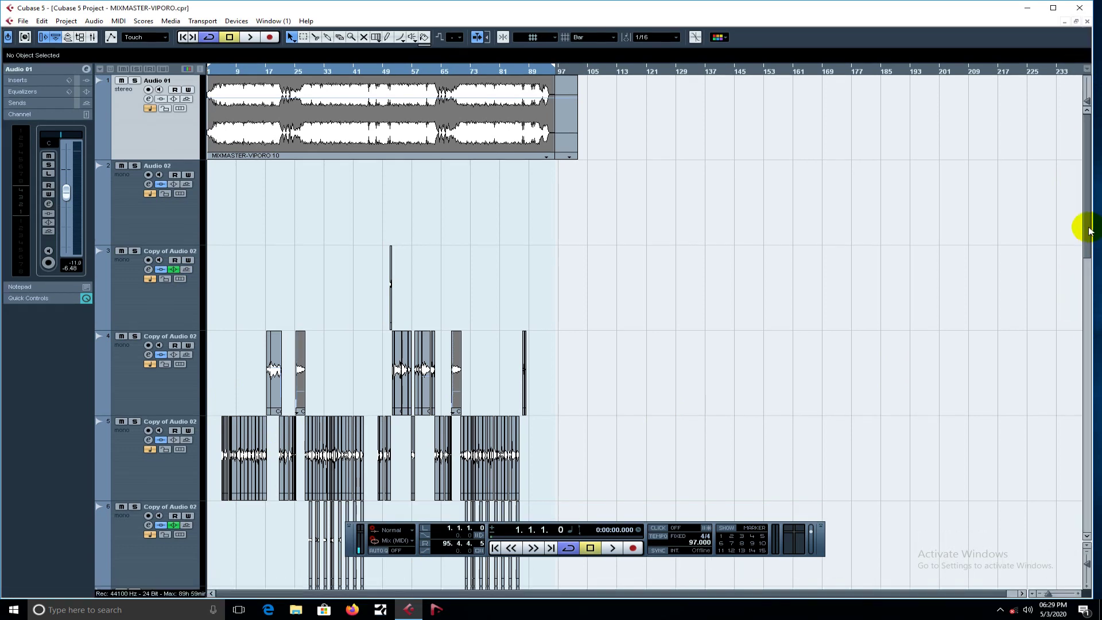
{"action": "scroll", "coordinate": [1079, 479], "scroll_direction": "down", "scroll_amount": 3}
{"action": "scroll", "coordinate": [1080, 479], "scroll_direction": "down", "scroll_amount": 8}
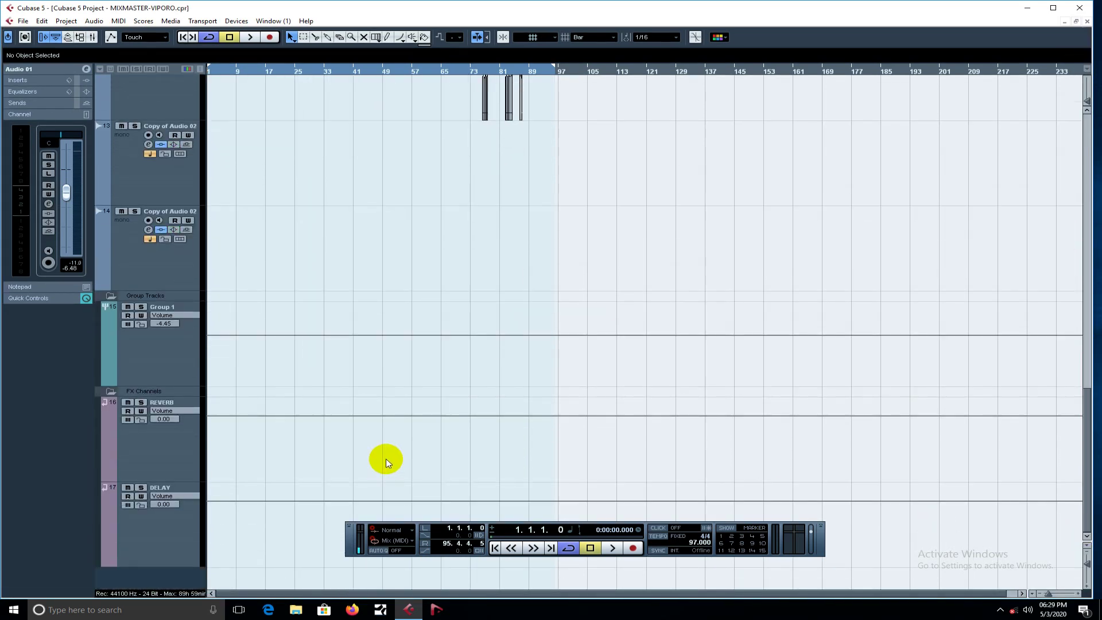
{"action": "left_click", "coordinate": [182, 439]}
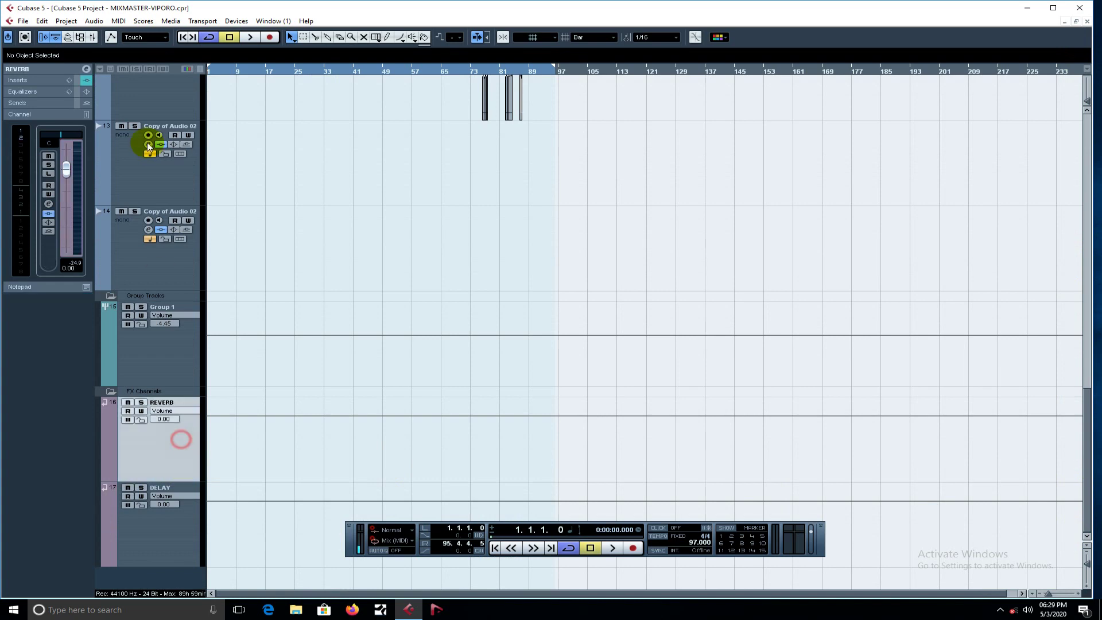
{"action": "left_click", "coordinate": [86, 69]}
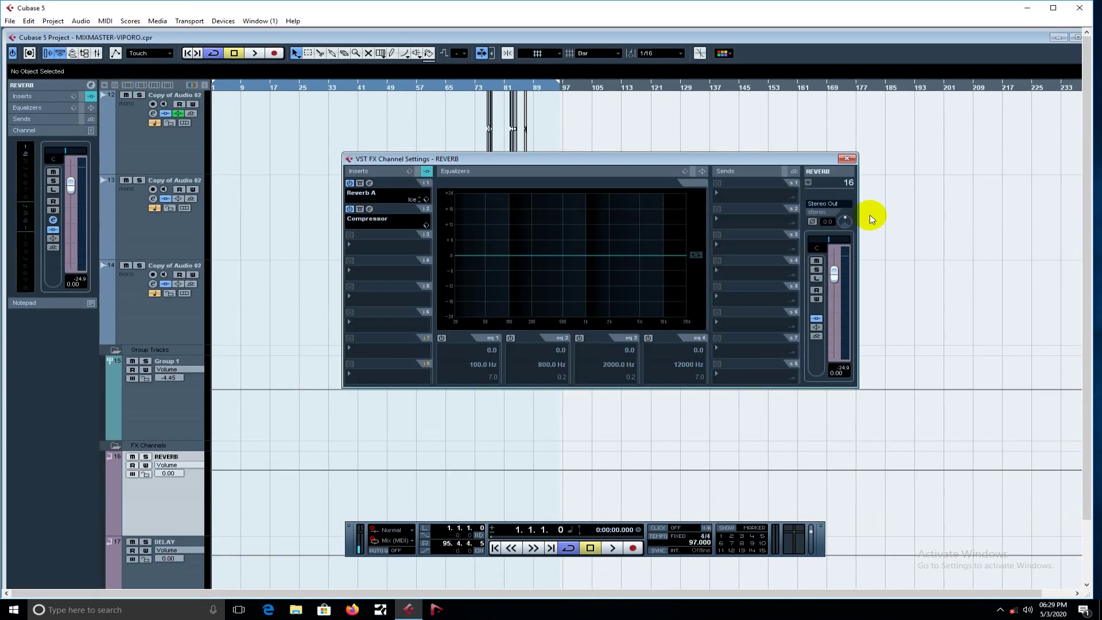
{"action": "left_click", "coordinate": [848, 158]}
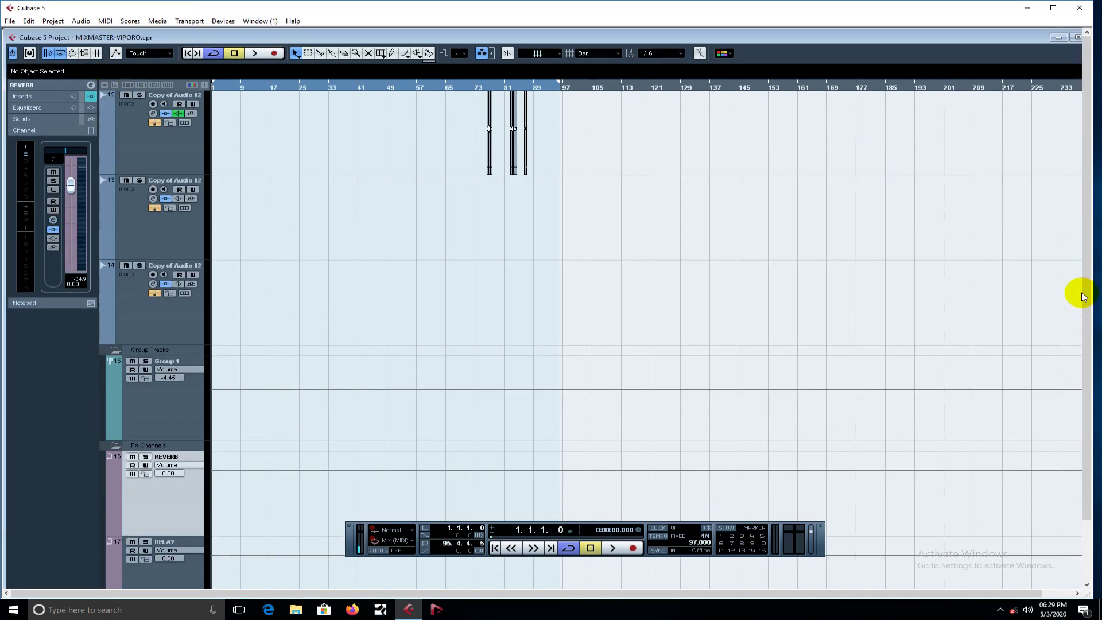
- Open the Group 1 channel settings and inspect the REVERB send's Reverb A plug-in and its routing options
{"action": "left_click", "coordinate": [1078, 37]}
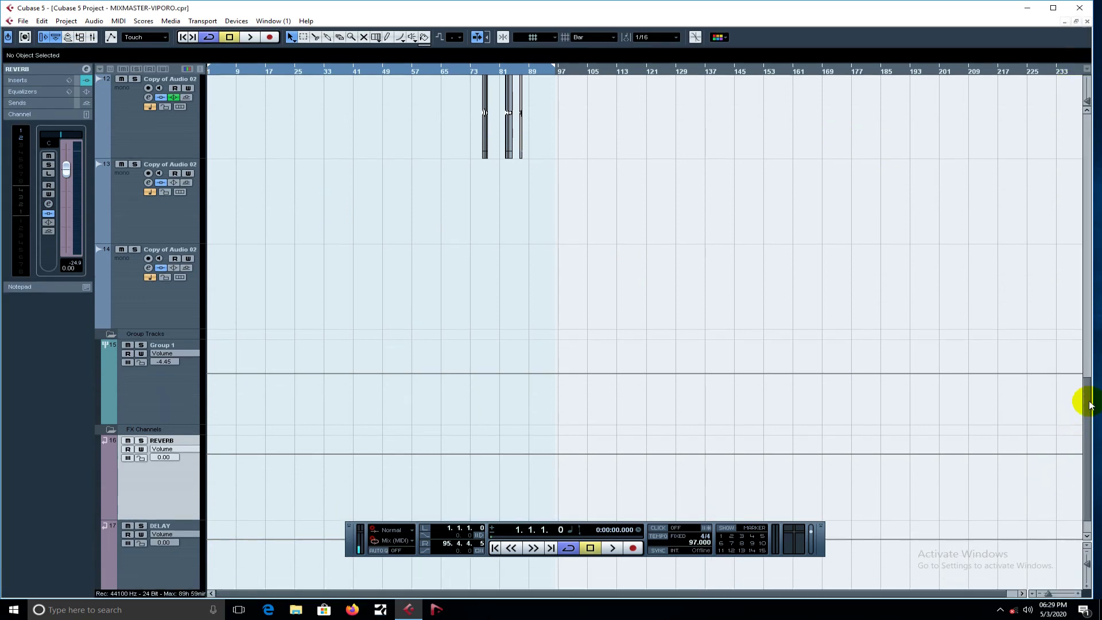
{"action": "left_click_drag", "start_coordinate": [1085, 401], "coordinate": [1077, 431]}
{"action": "left_click", "coordinate": [191, 364]}
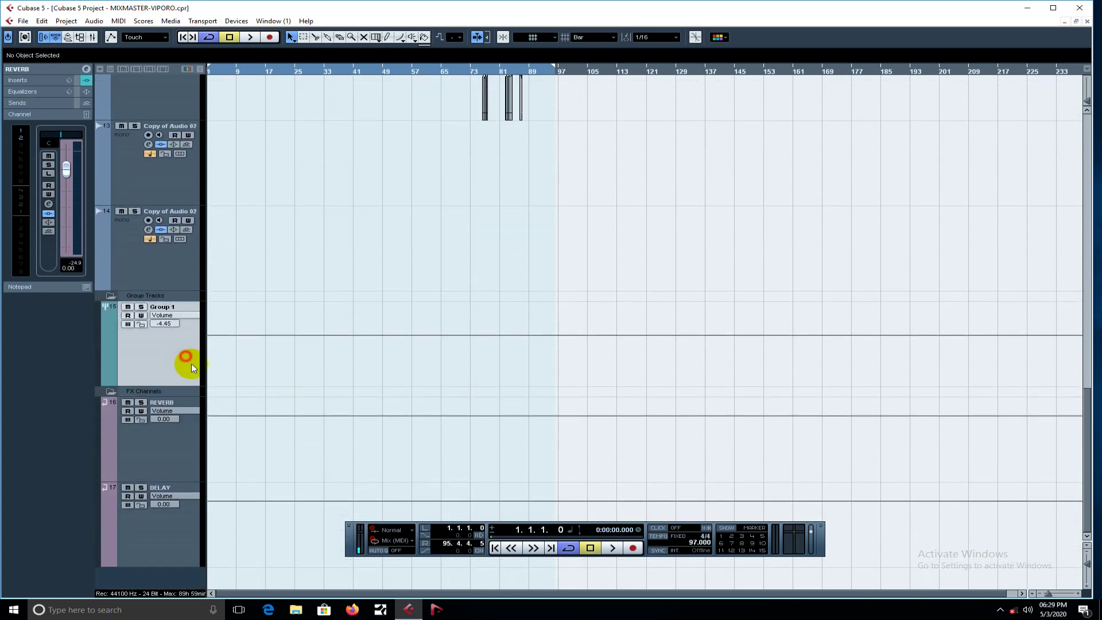
{"action": "left_click", "coordinate": [86, 68]}
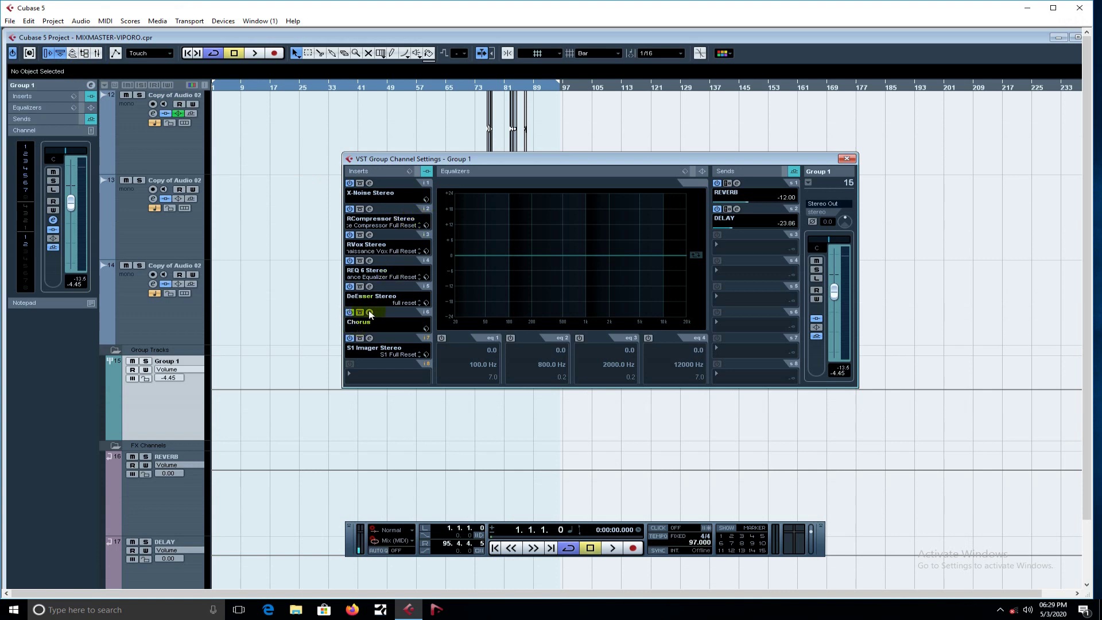
{"action": "left_click", "coordinate": [738, 183]}
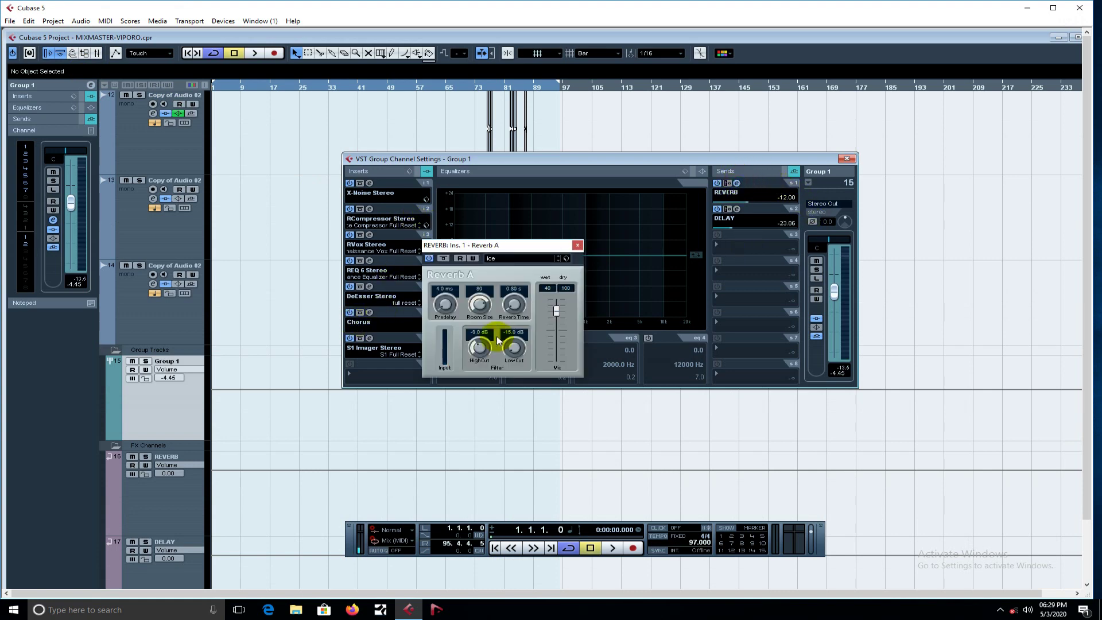
{"action": "left_click", "coordinate": [578, 245]}
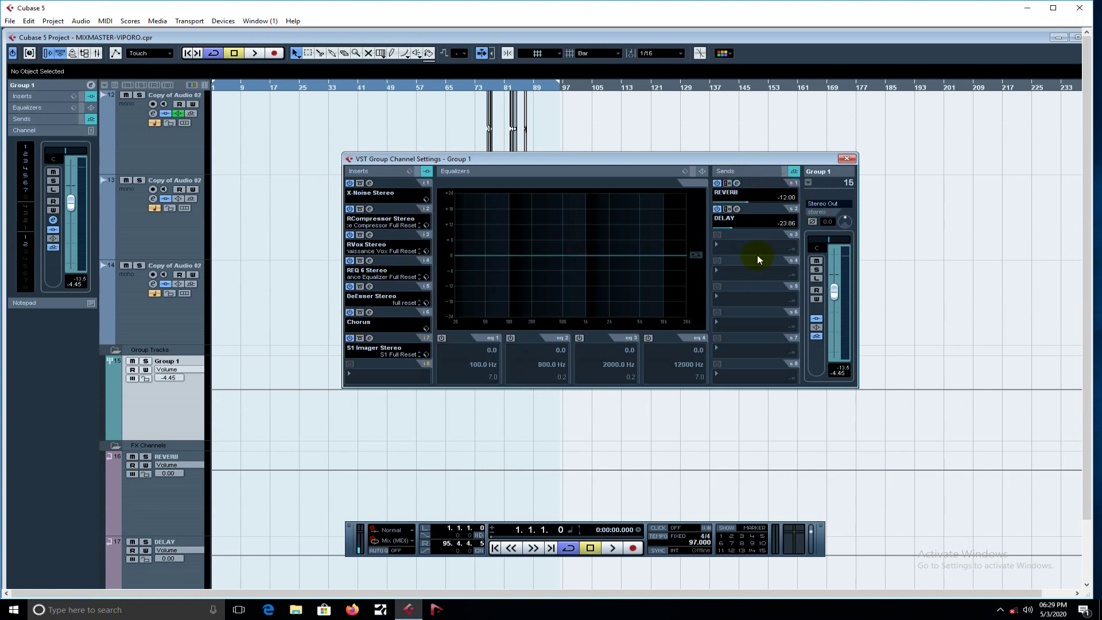
{"action": "left_click", "coordinate": [727, 195]}
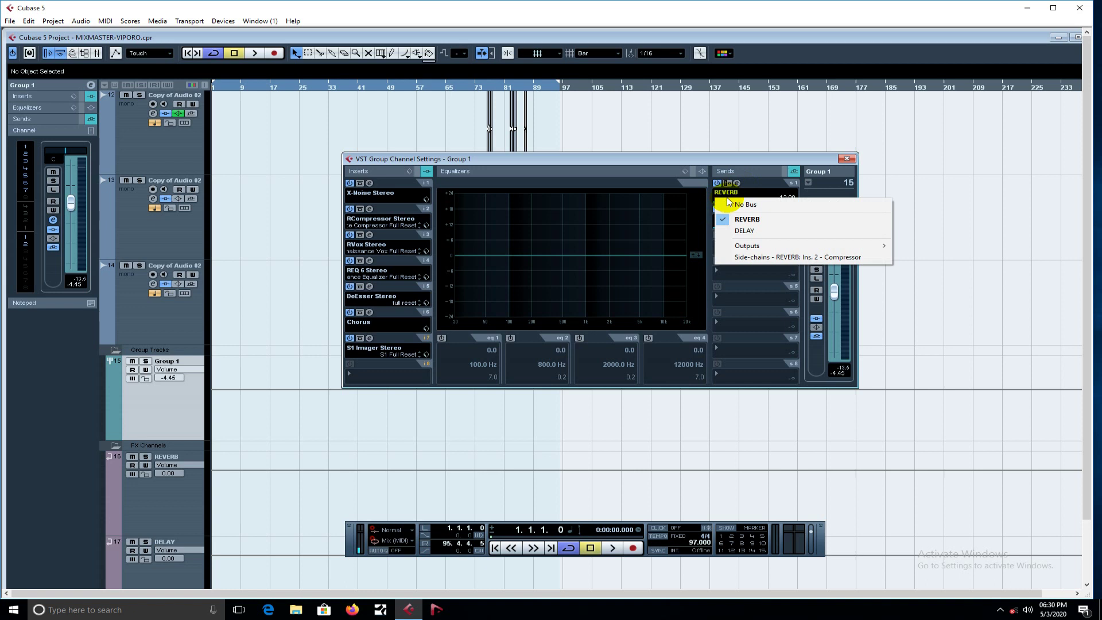
{"action": "left_click", "coordinate": [763, 168]}
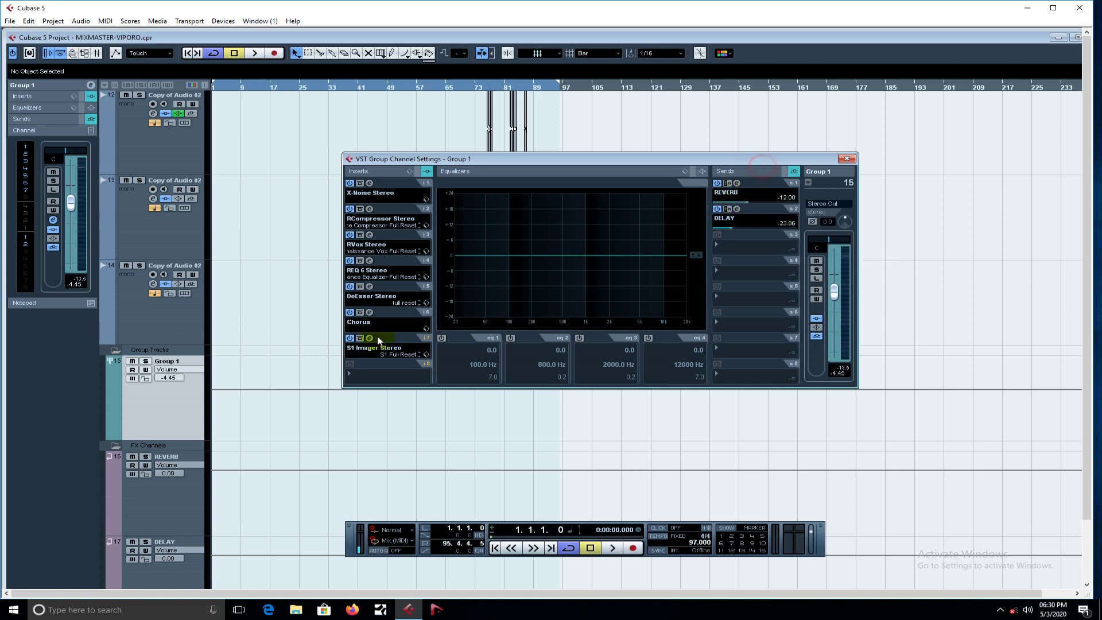
- Try Reverb A in Group 1's eighth insert slot and reset the slot to No Effect
{"action": "left_click", "coordinate": [369, 374]}
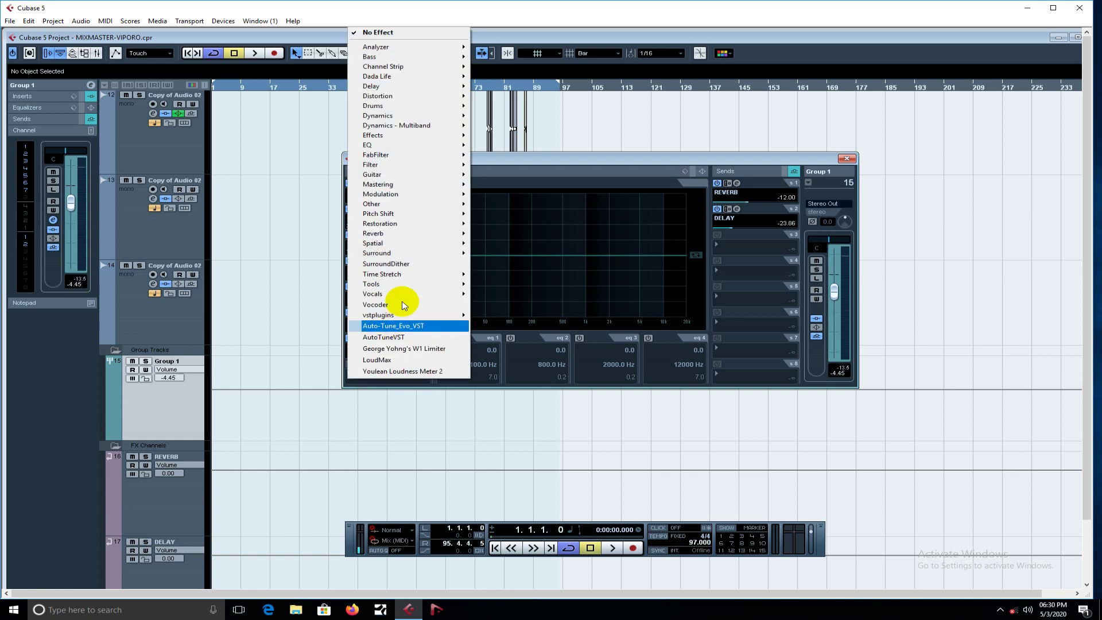
{"action": "mouse_move", "coordinate": [436, 233]}
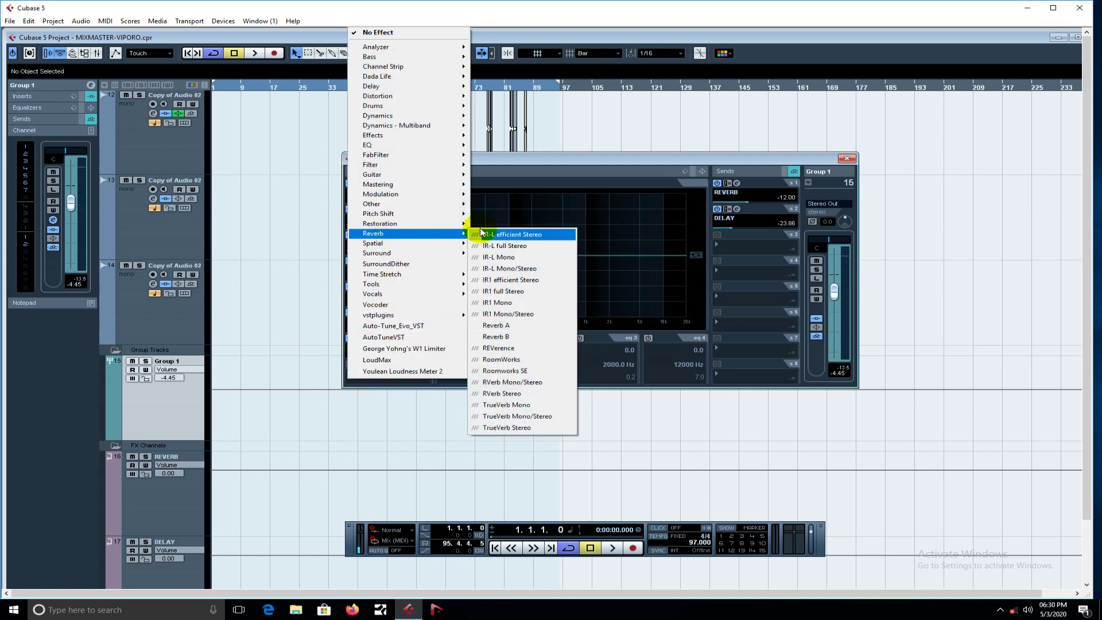
{"action": "left_click", "coordinate": [497, 325]}
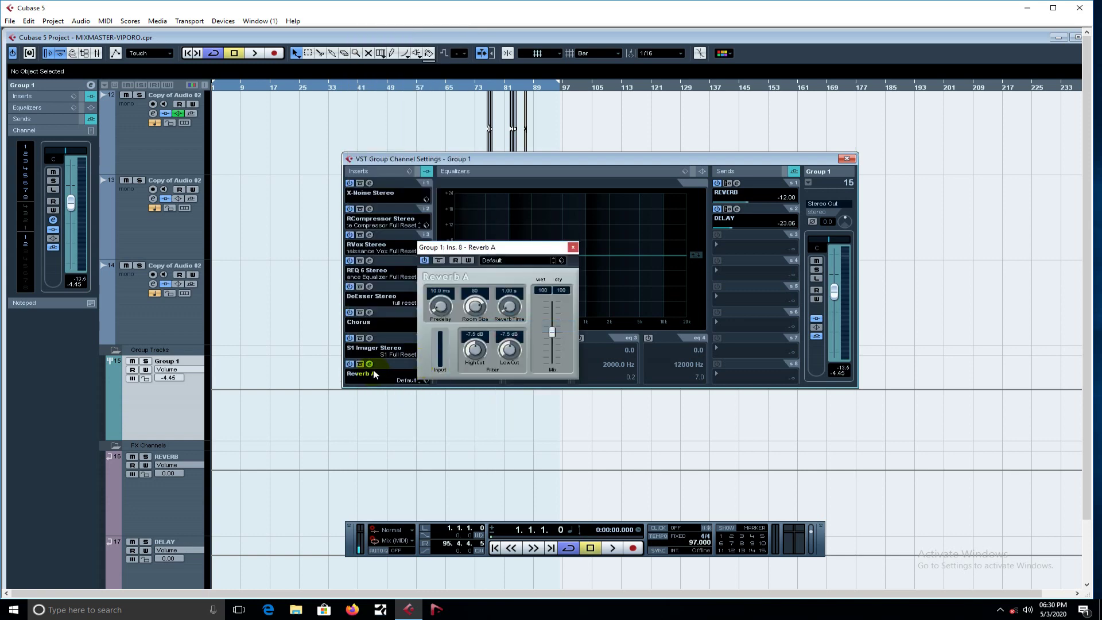
{"action": "left_click", "coordinate": [573, 247]}
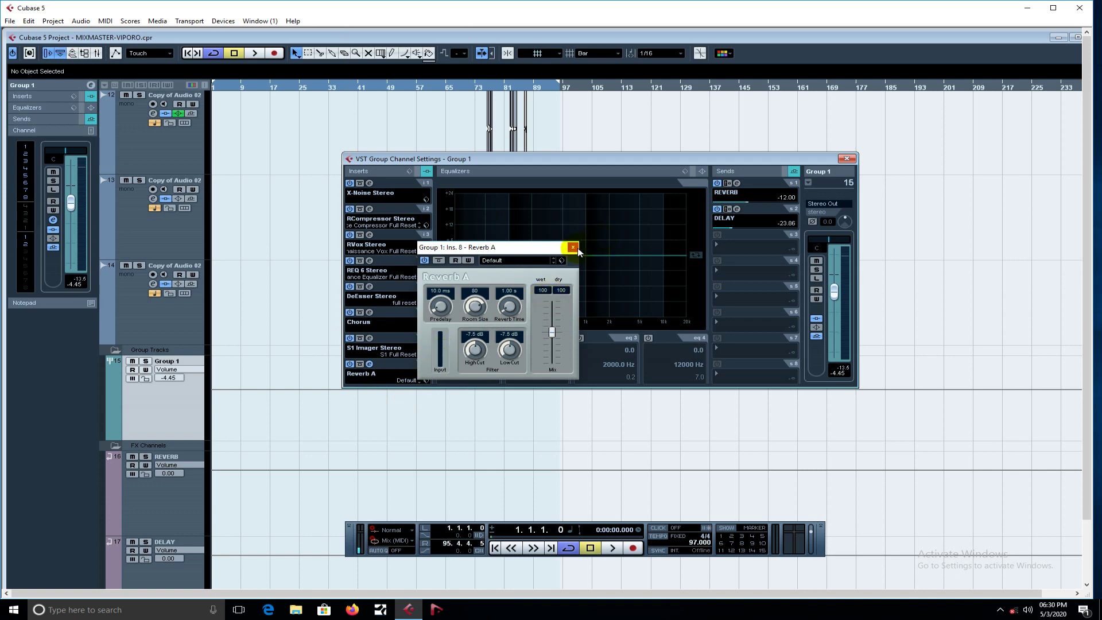
{"action": "left_click", "coordinate": [348, 373]}
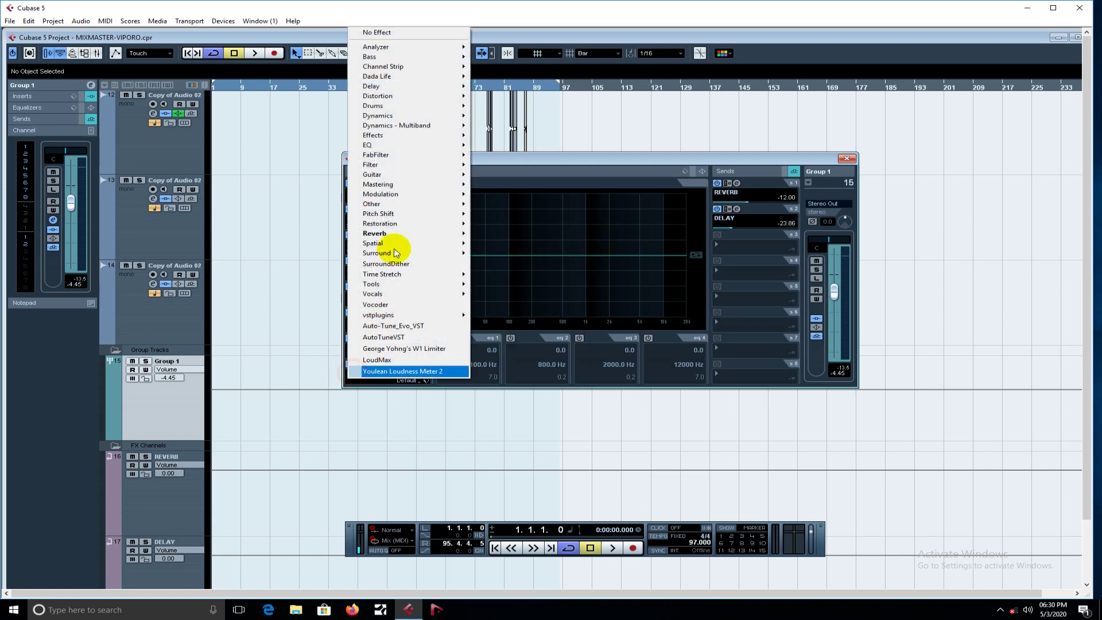
{"action": "left_click", "coordinate": [416, 33]}
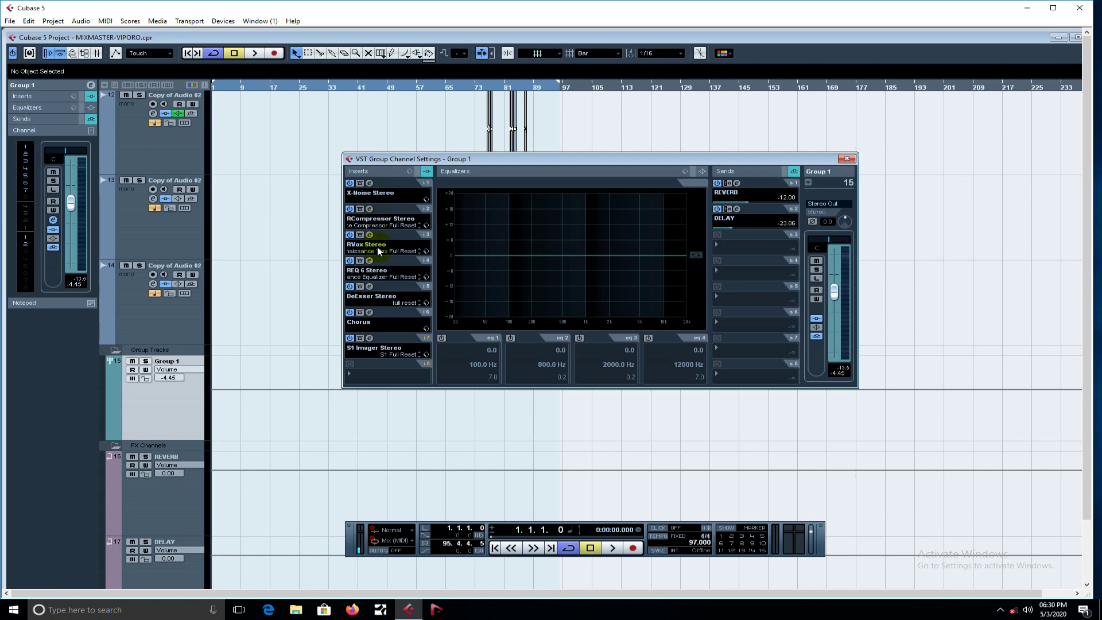
- Inspect the REQ 6, DeEsser, Chorus and S1 Imager inserts on Group 1, closing each plug-in window
{"action": "left_click", "coordinate": [370, 262]}
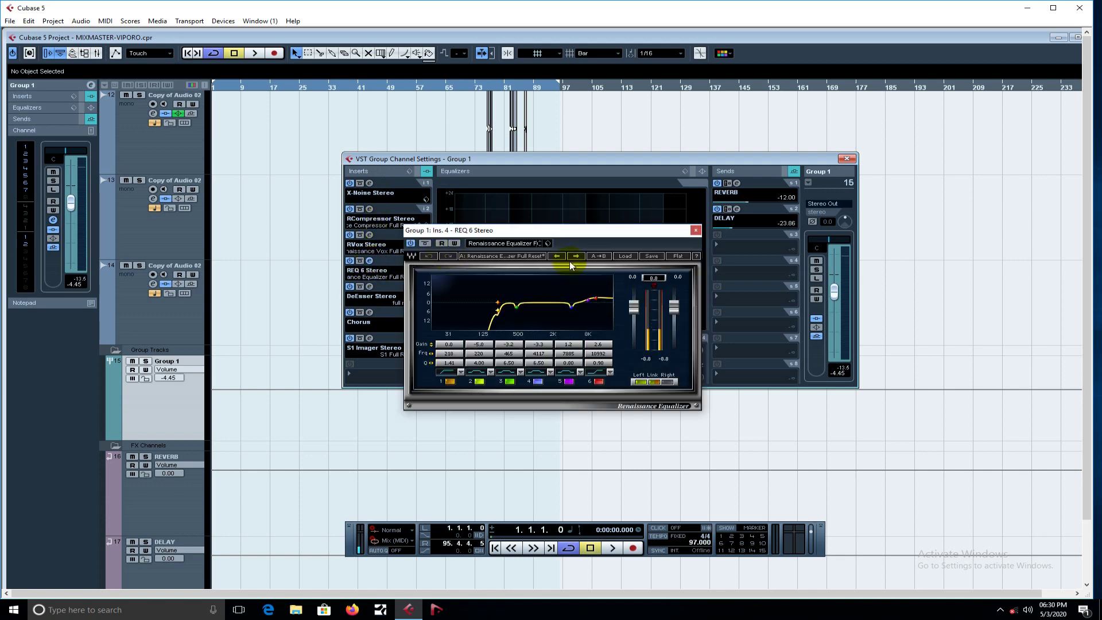
{"action": "left_click", "coordinate": [369, 287]}
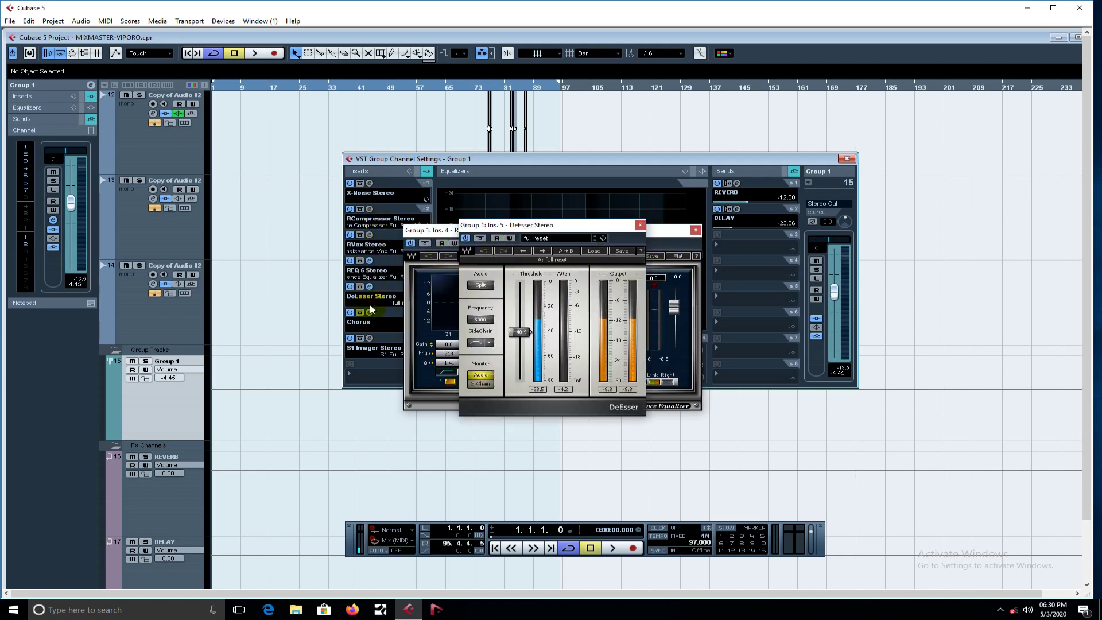
{"action": "left_click", "coordinate": [370, 313]}
{"action": "left_click", "coordinate": [369, 338]}
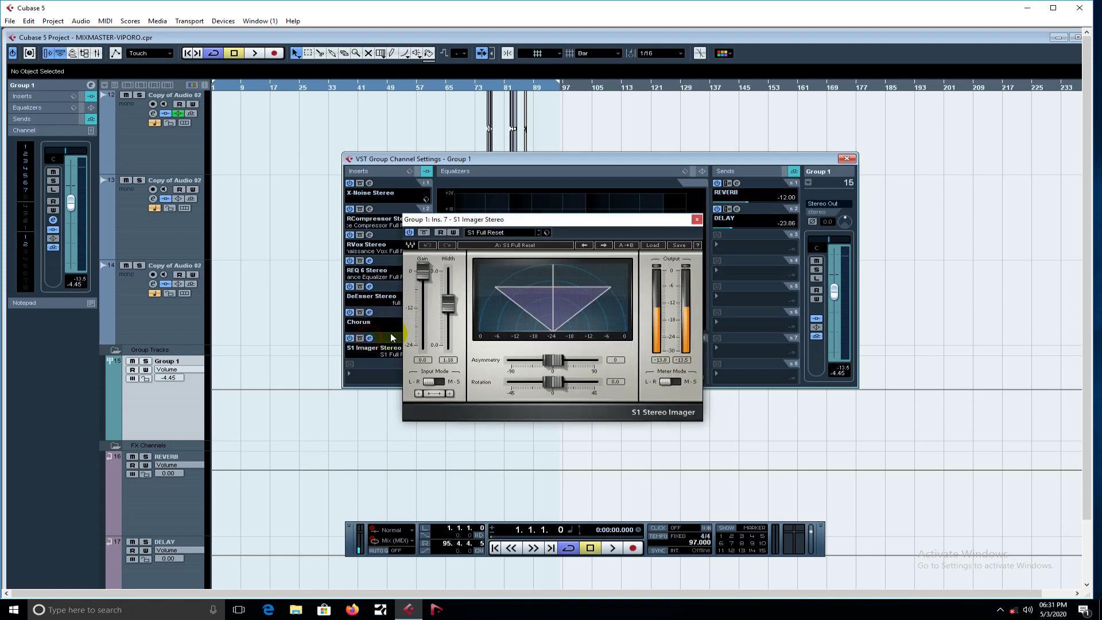
{"action": "left_click", "coordinate": [701, 221]}
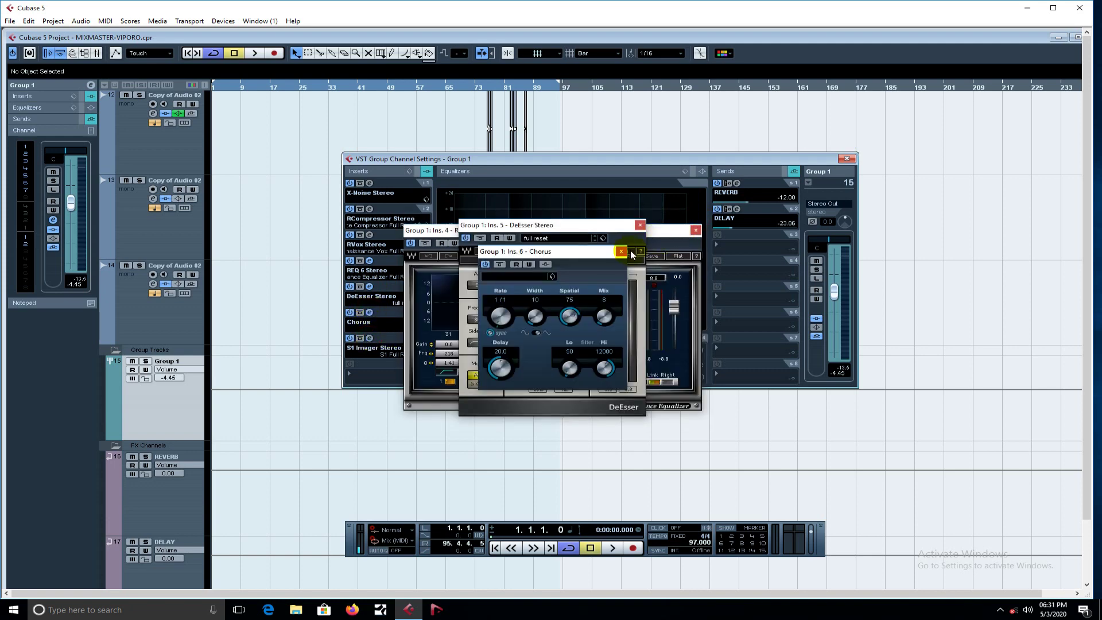
{"action": "left_click", "coordinate": [621, 252]}
{"action": "left_click", "coordinate": [640, 225]}
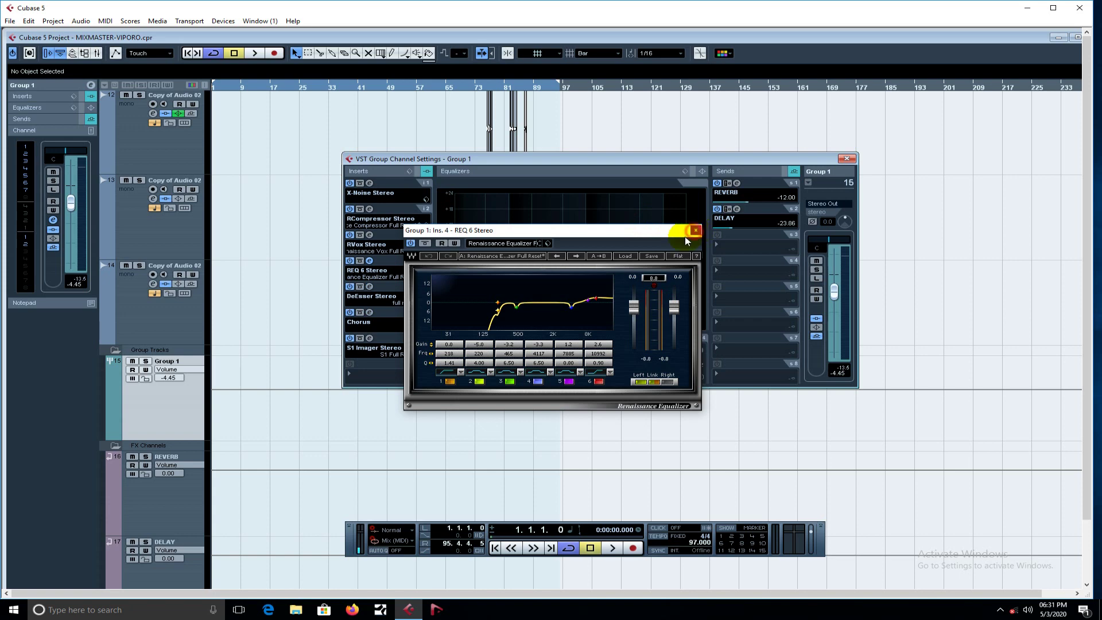
{"action": "left_click", "coordinate": [696, 231]}
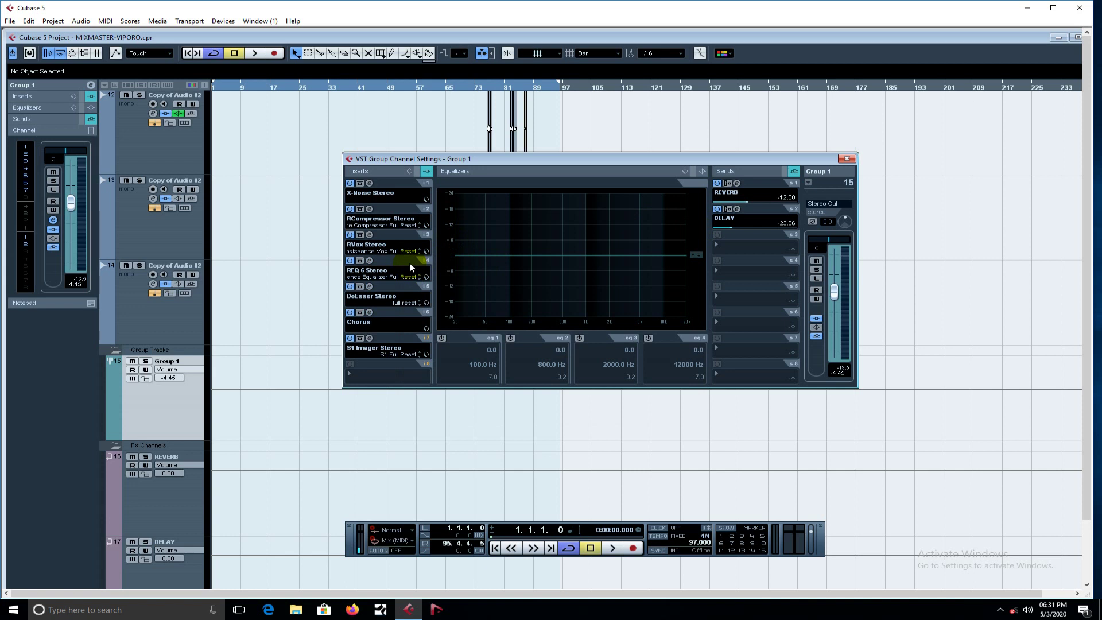
- Review Group 1's DeEsser settings and close both the plug-in and the channel settings
{"action": "left_click", "coordinate": [369, 286]}
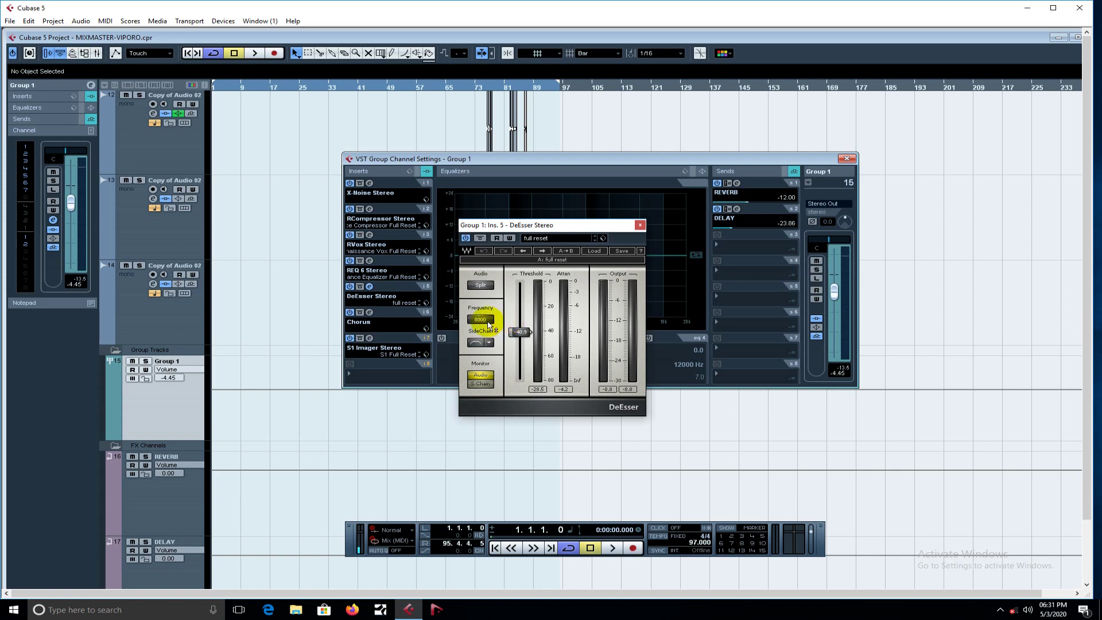
{"action": "mouse_move", "coordinate": [534, 1]}
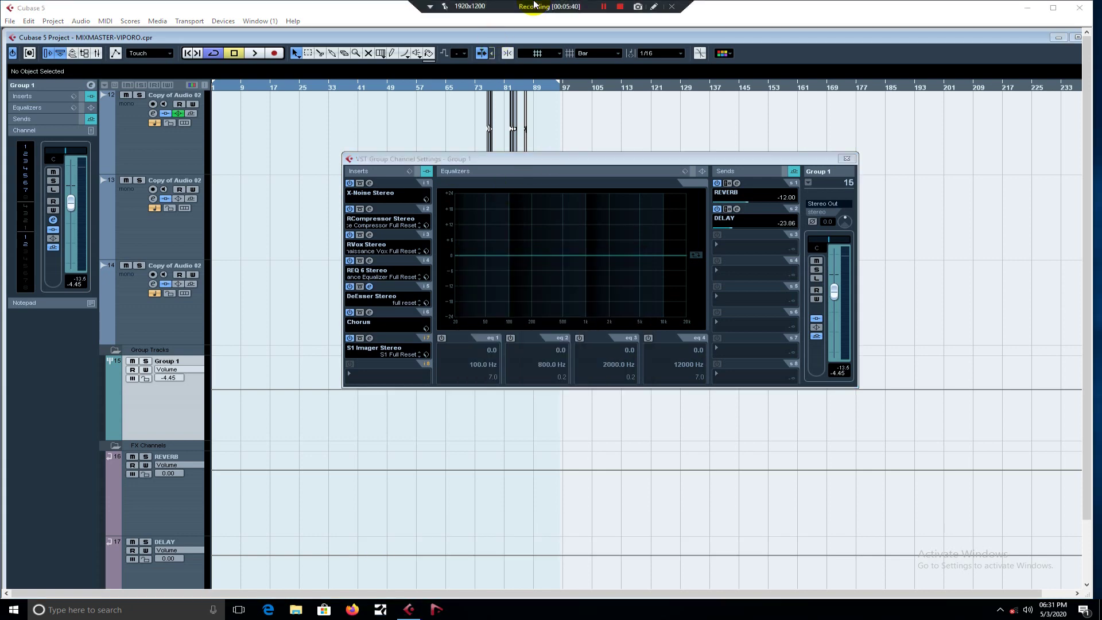
{"action": "left_click", "coordinate": [603, 174]}
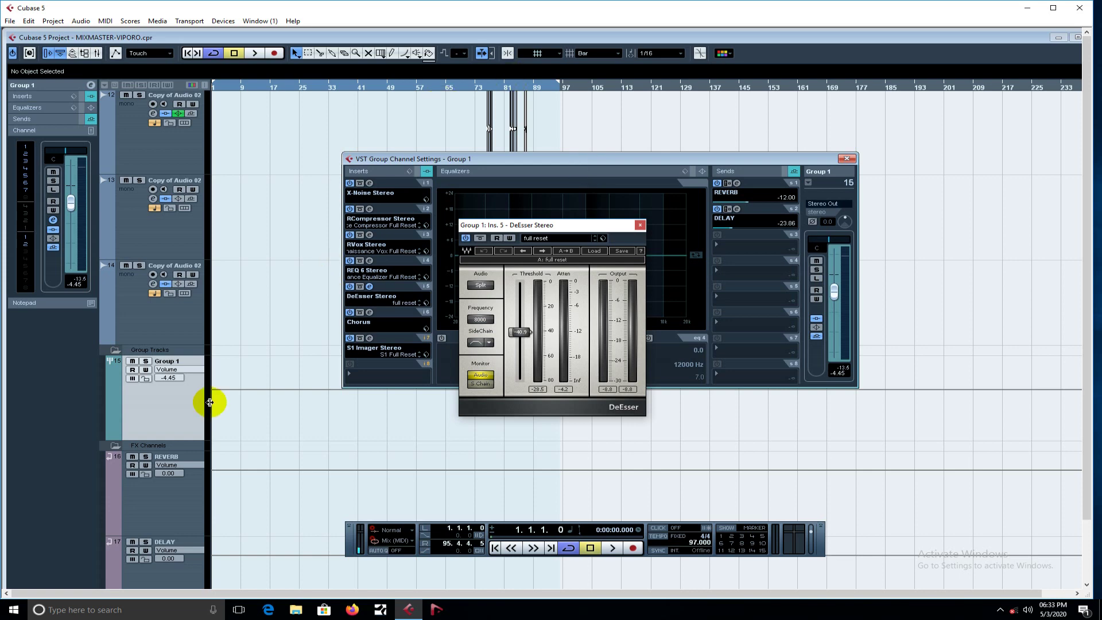
{"action": "left_click", "coordinate": [642, 225]}
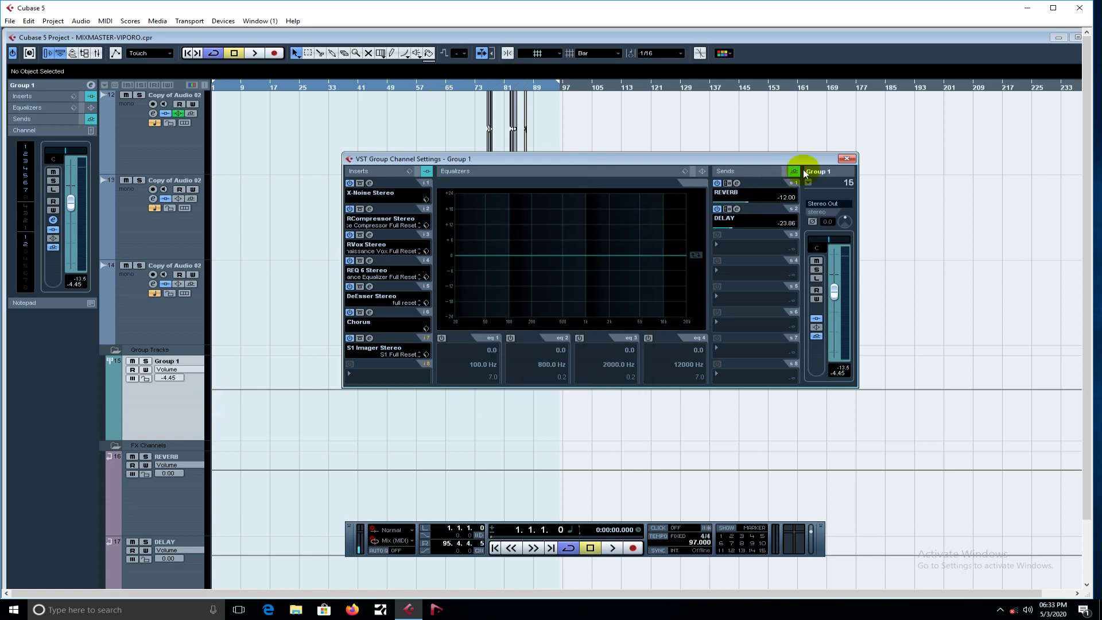
{"action": "left_click", "coordinate": [847, 158]}
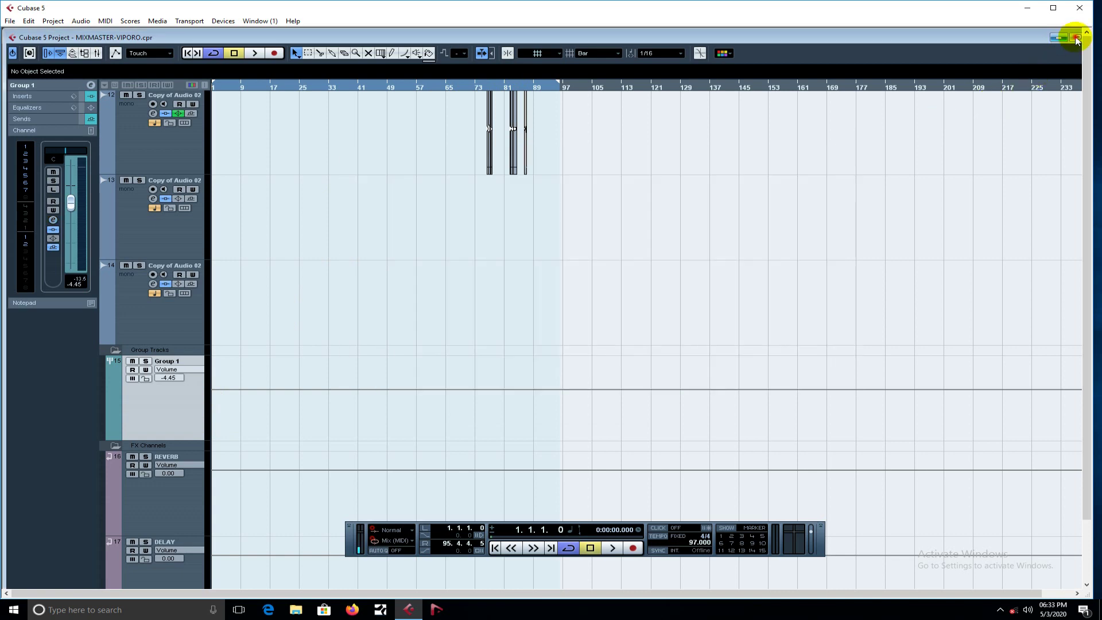
- Open the REVERB FX track's channel settings and deactivate its Compressor insert
{"action": "left_click", "coordinate": [1077, 38]}
{"action": "left_click", "coordinate": [171, 498]}
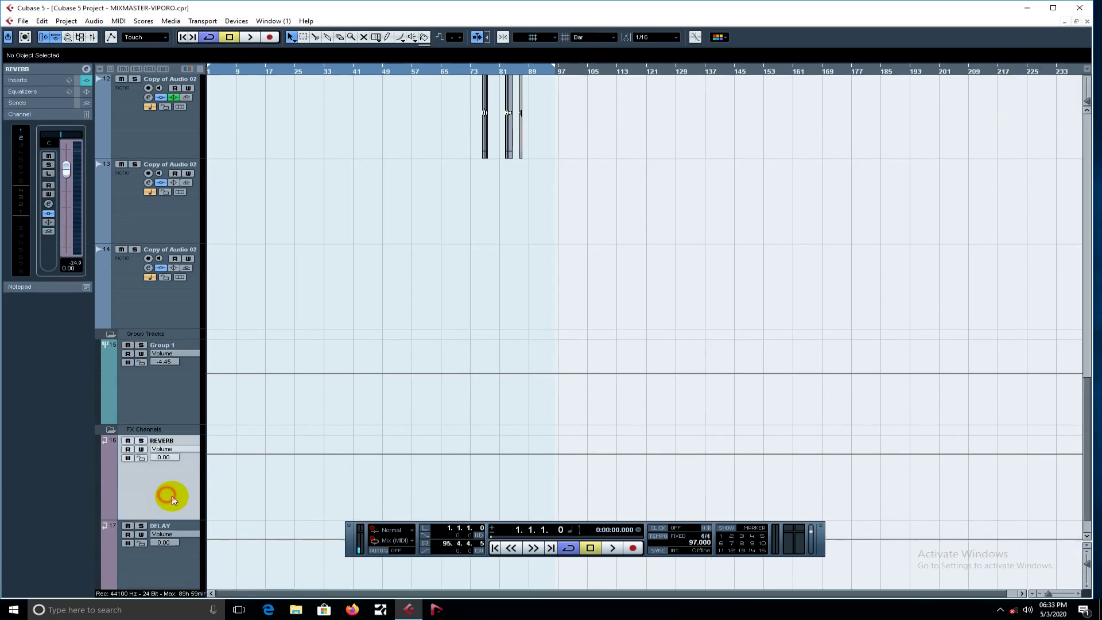
{"action": "left_click", "coordinate": [86, 68]}
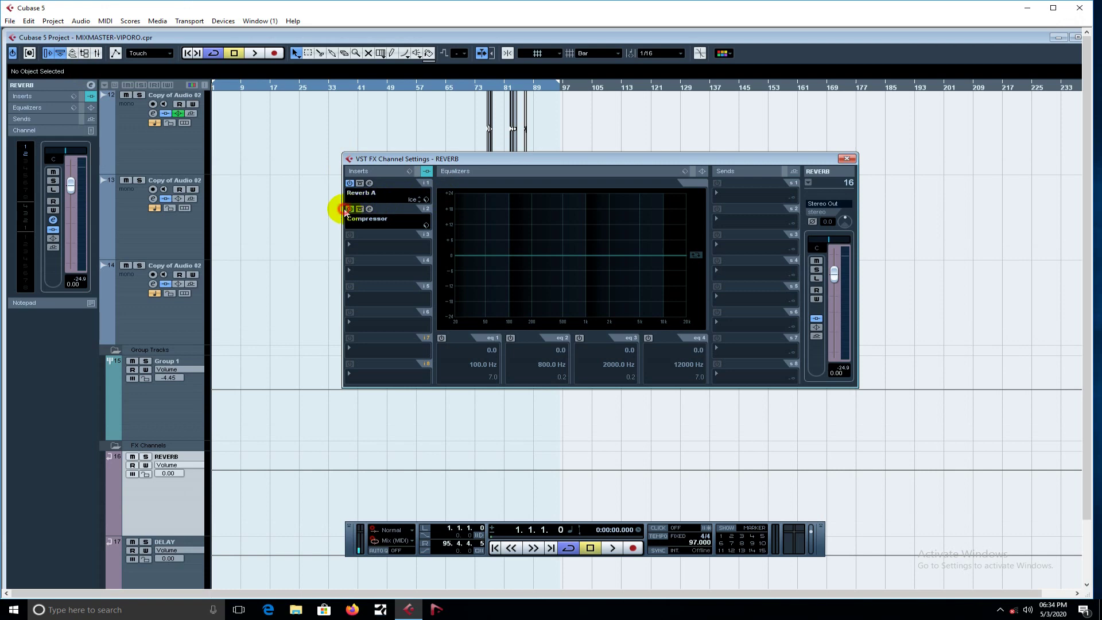
{"action": "left_click", "coordinate": [349, 209]}
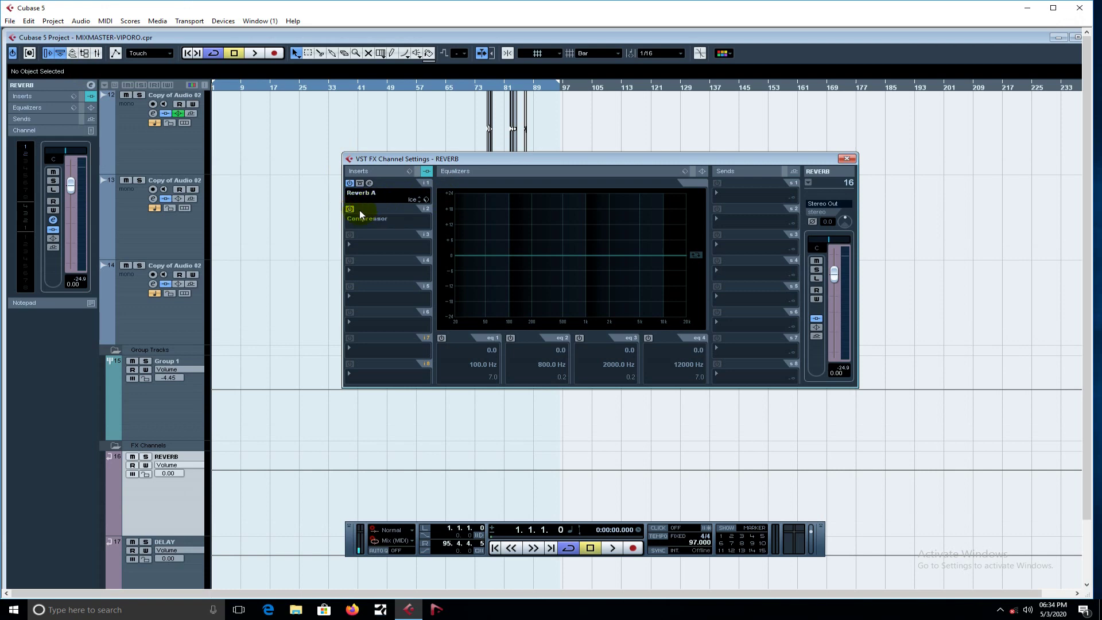
- Reopen the Group 1 channel settings and open the Reverb A plug-in from the REVERB send
{"action": "left_click", "coordinate": [180, 394]}
{"action": "left_click", "coordinate": [91, 86]}
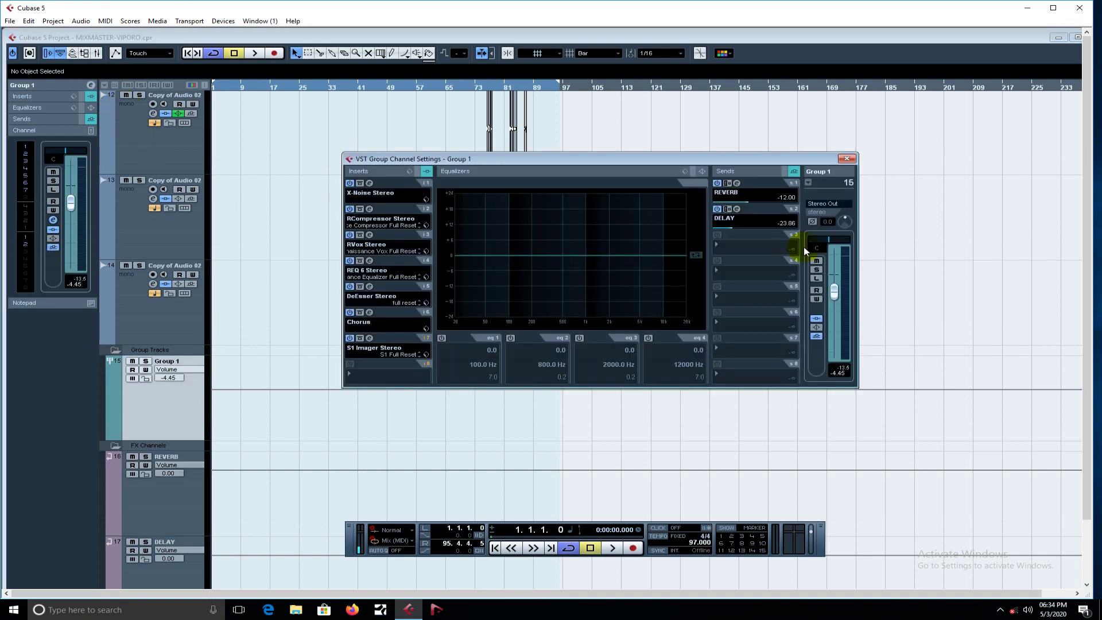
{"action": "left_click", "coordinate": [736, 183]}
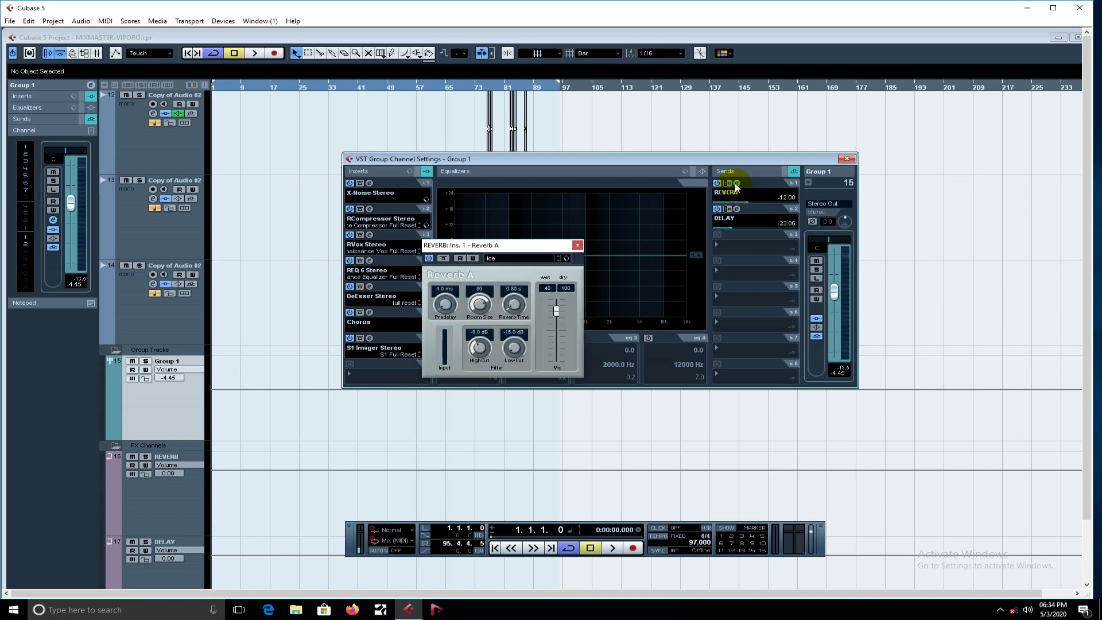
- Close Group 1's channel settings, open those of the REVERB FX track, and inspect its Reverb A plug-in before closing it
{"action": "left_click", "coordinate": [847, 159]}
{"action": "left_click", "coordinate": [179, 481]}
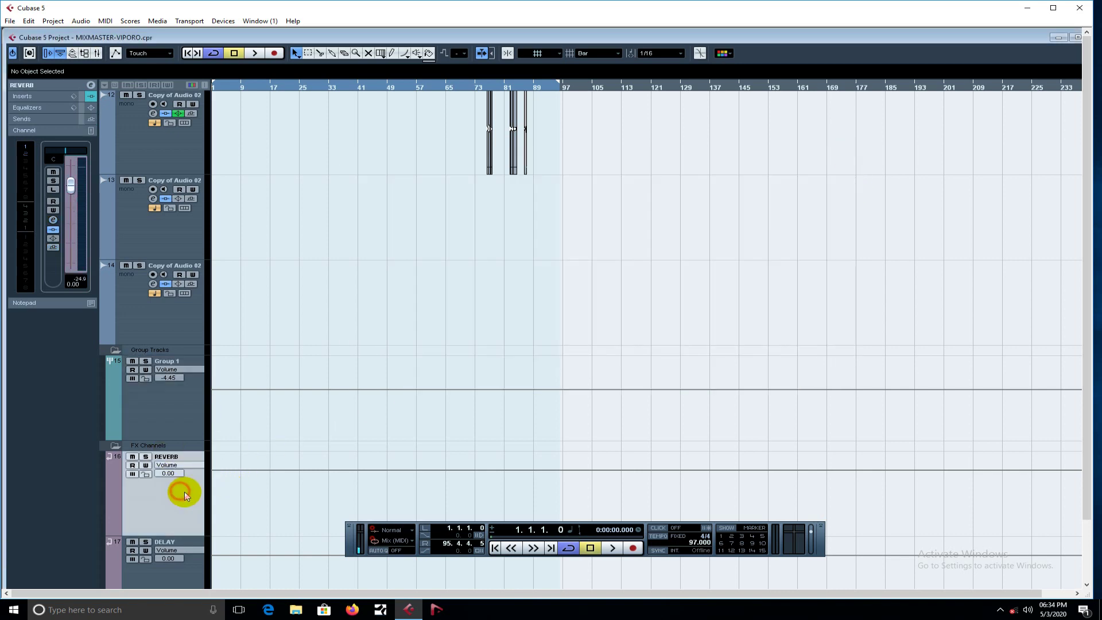
{"action": "left_click", "coordinate": [93, 86]}
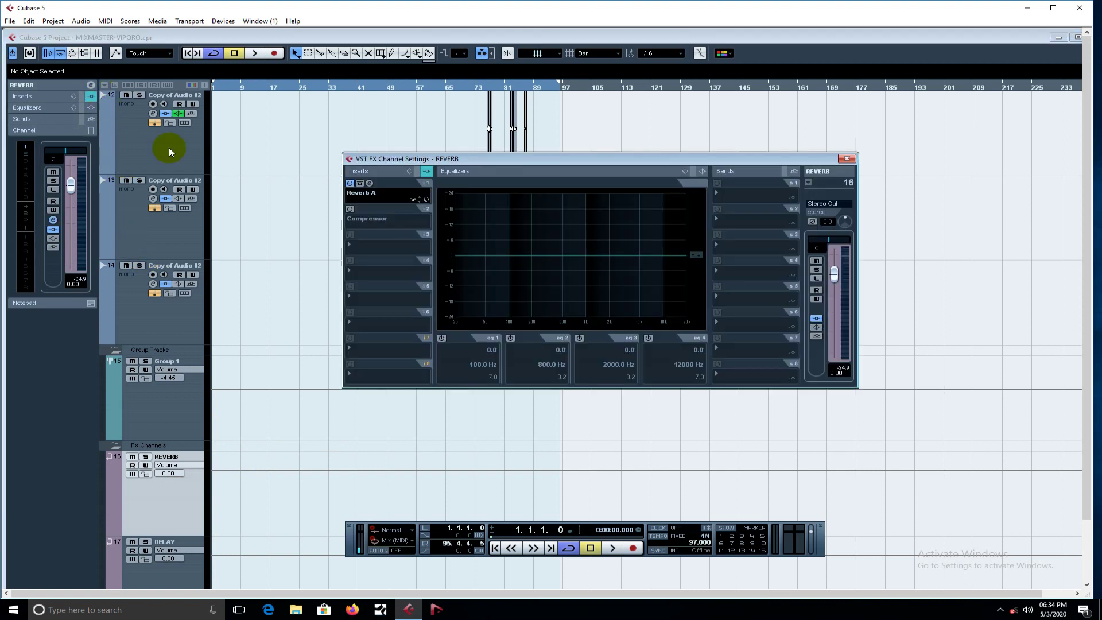
{"action": "left_click", "coordinate": [369, 183]}
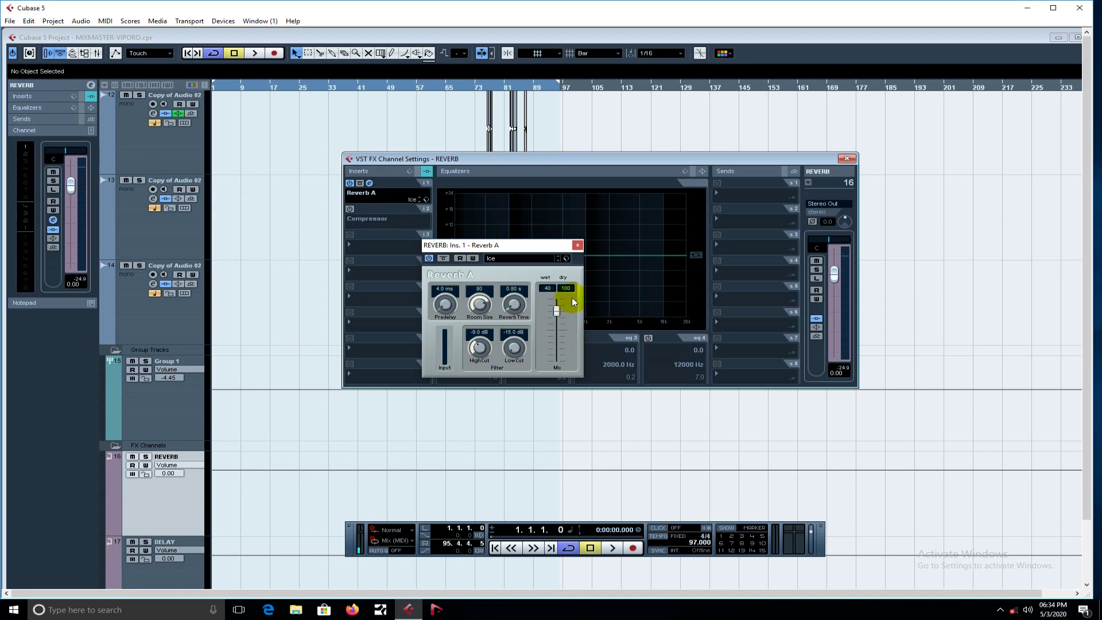
{"action": "left_click", "coordinate": [577, 245]}
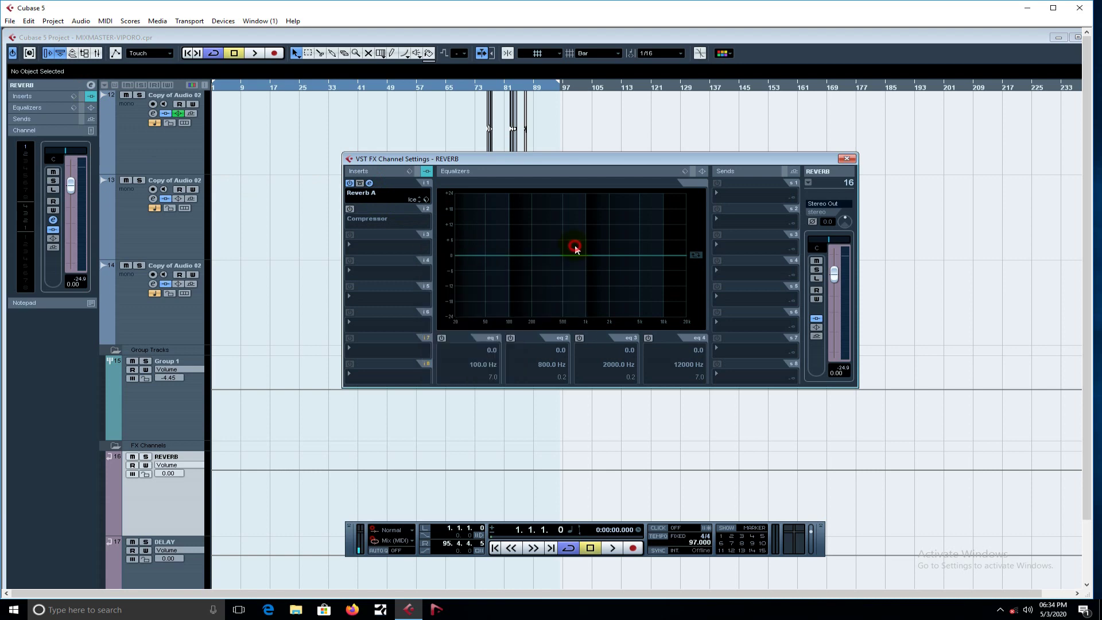
- Reactivate the Compressor insert on the REVERB channel, review it, and close both the plug-in and the channel settings
{"action": "left_click", "coordinate": [350, 209]}
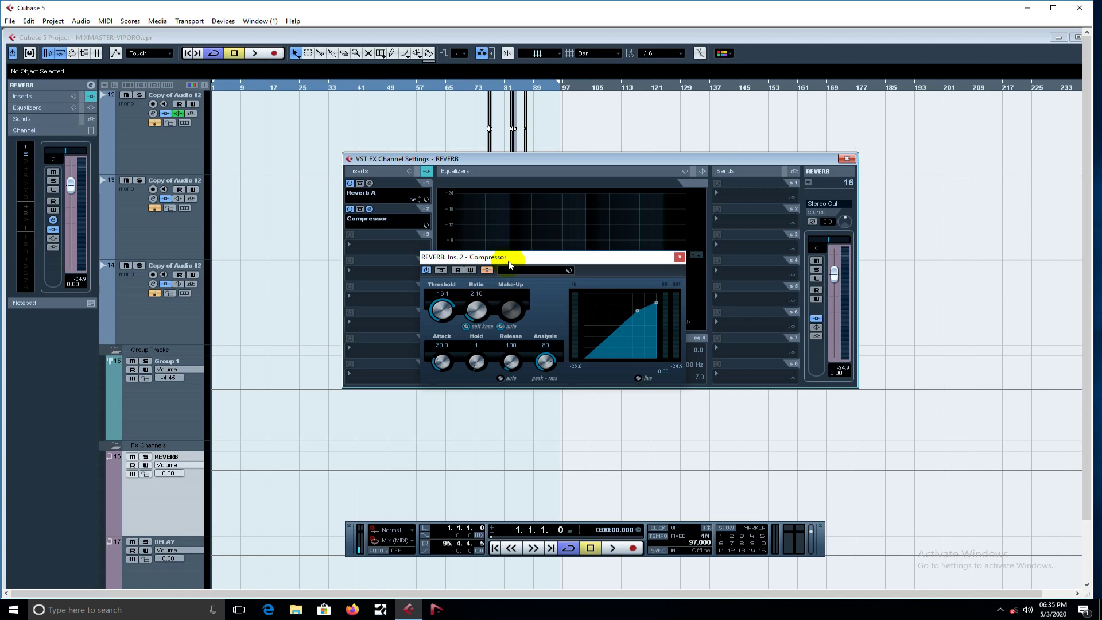
{"action": "left_click", "coordinate": [680, 259]}
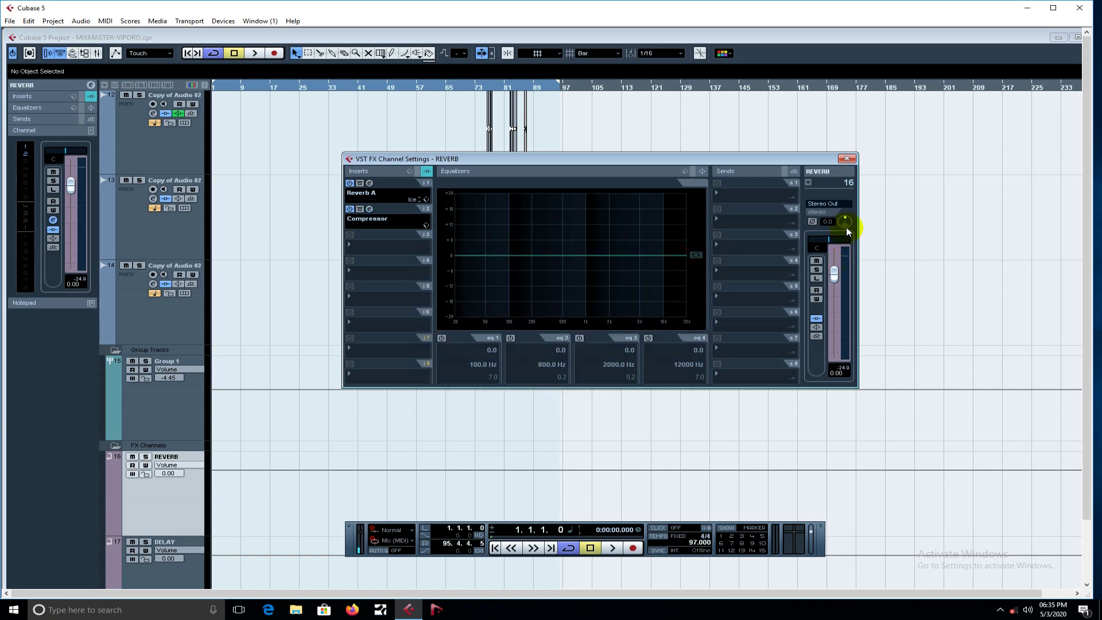
{"action": "left_click", "coordinate": [847, 159]}
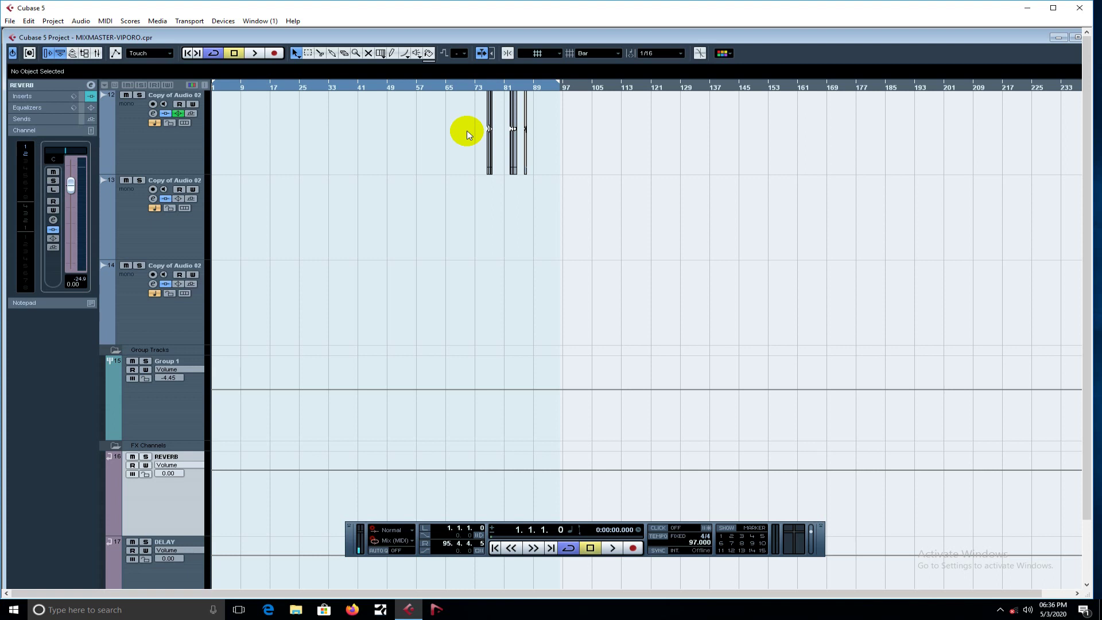
- Reopen the Compressor insert on the REVERB channel and set its release to 100
{"action": "left_click", "coordinate": [90, 86]}
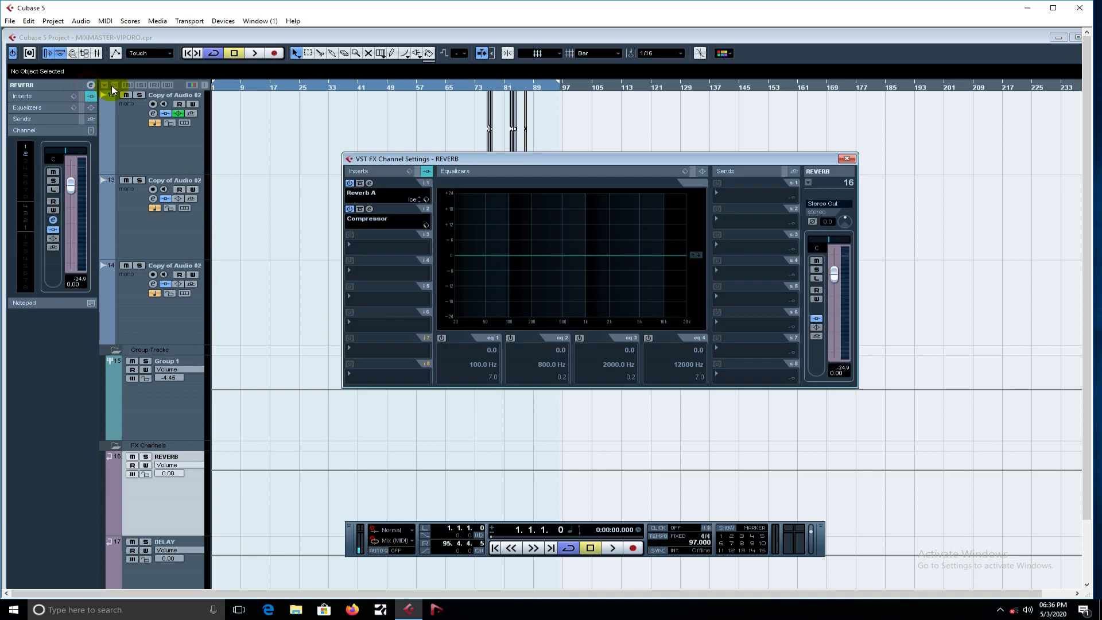
{"action": "left_click", "coordinate": [370, 209]}
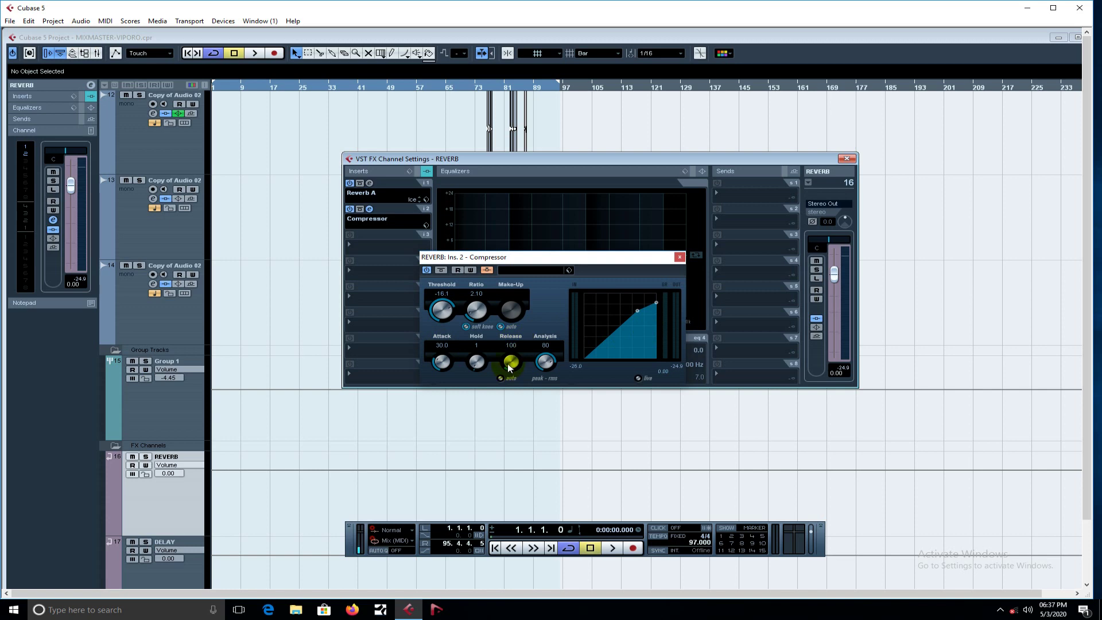
{"action": "left_click_drag", "start_coordinate": [511, 368], "coordinate": [512, 365]}
{"action": "type", "text": "100"}
- Show the Mixer, close the Compressor, and open the SSLComp insert from the Stereo Out channel settings, moving it clear of the insert list
{"action": "key", "text": "F3"}
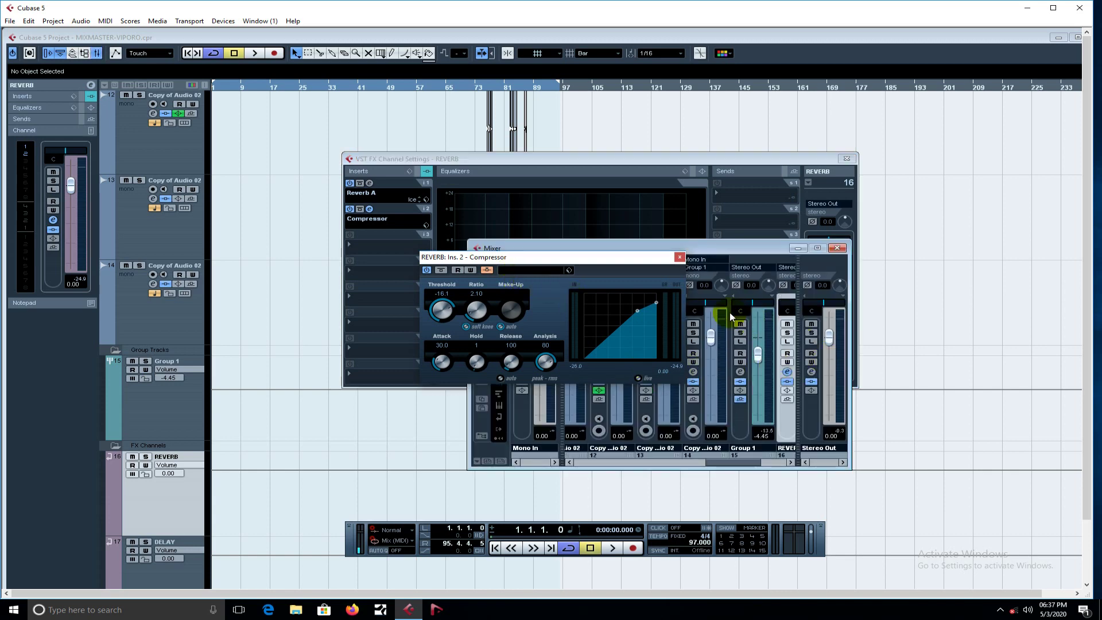
{"action": "left_click", "coordinate": [679, 256]}
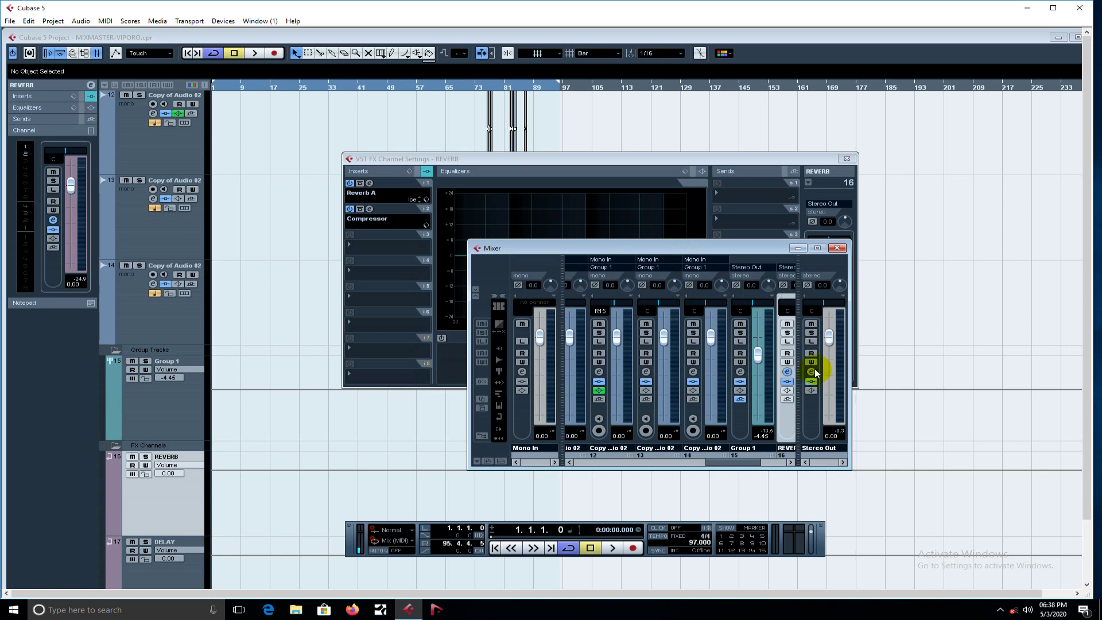
{"action": "left_click", "coordinate": [812, 372]}
{"action": "left_click", "coordinate": [811, 373]}
{"action": "left_click", "coordinate": [812, 372]}
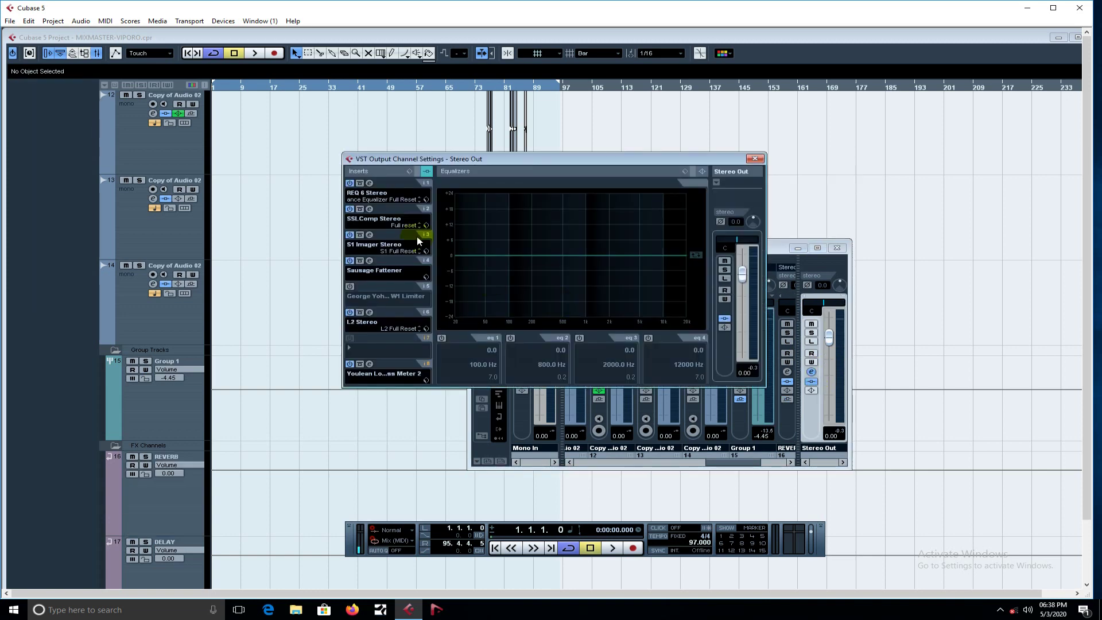
{"action": "left_click", "coordinate": [367, 218]}
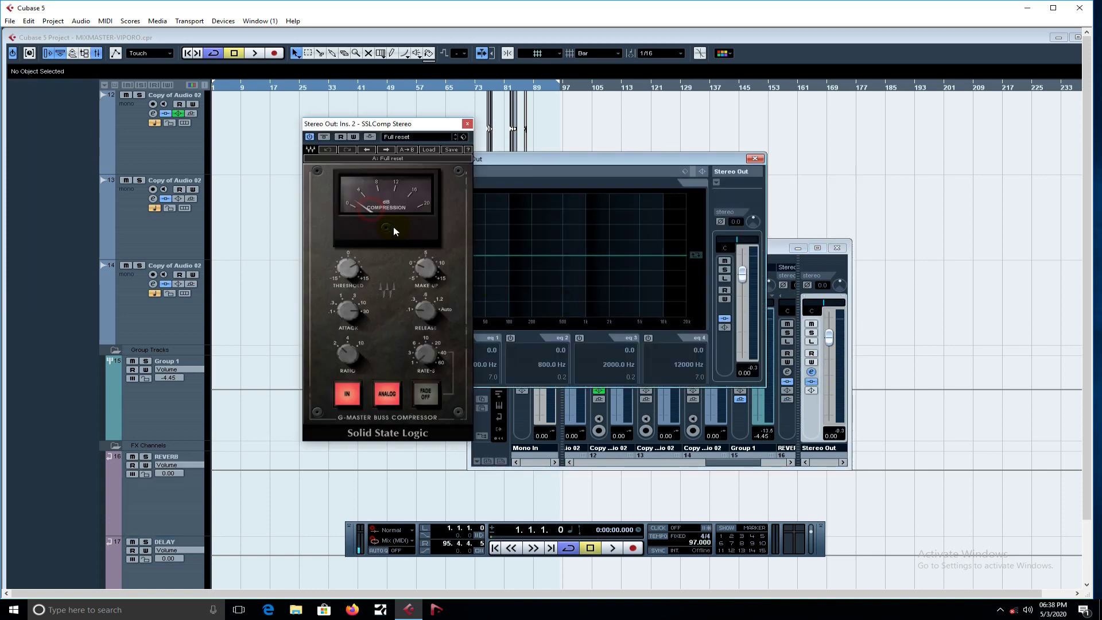
{"action": "left_click_drag", "start_coordinate": [385, 122], "coordinate": [581, 126]}
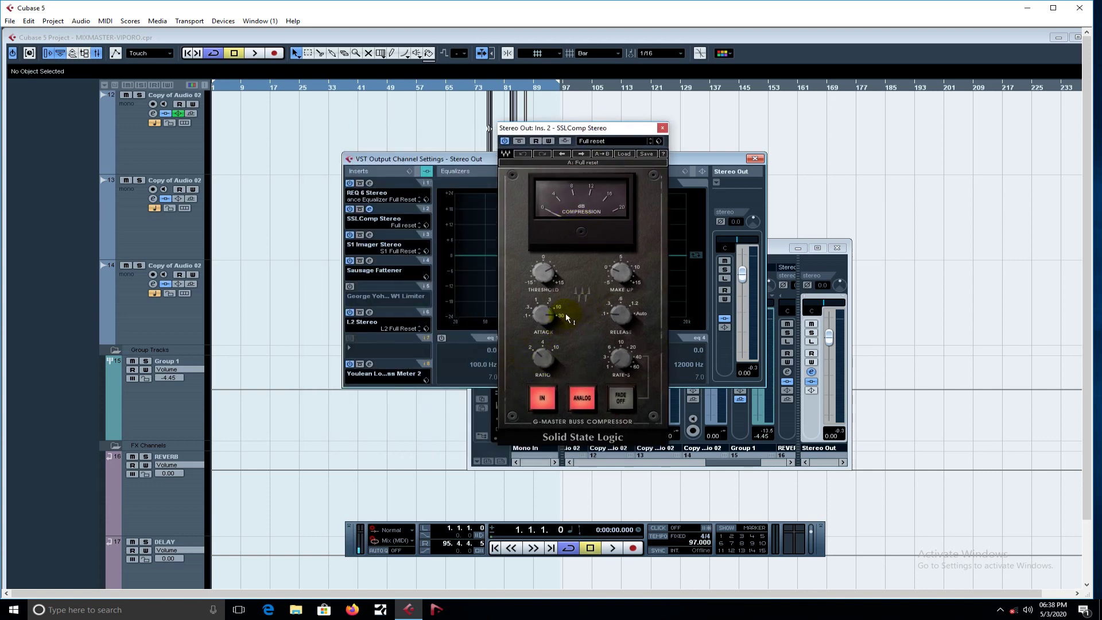
- Play the song from around bar 51 to watch the SSLComp compression meter, and stop playback
{"action": "mouse_move", "coordinate": [549, 324]}
{"action": "mouse_move", "coordinate": [548, 274]}
{"action": "key", "text": "space"}
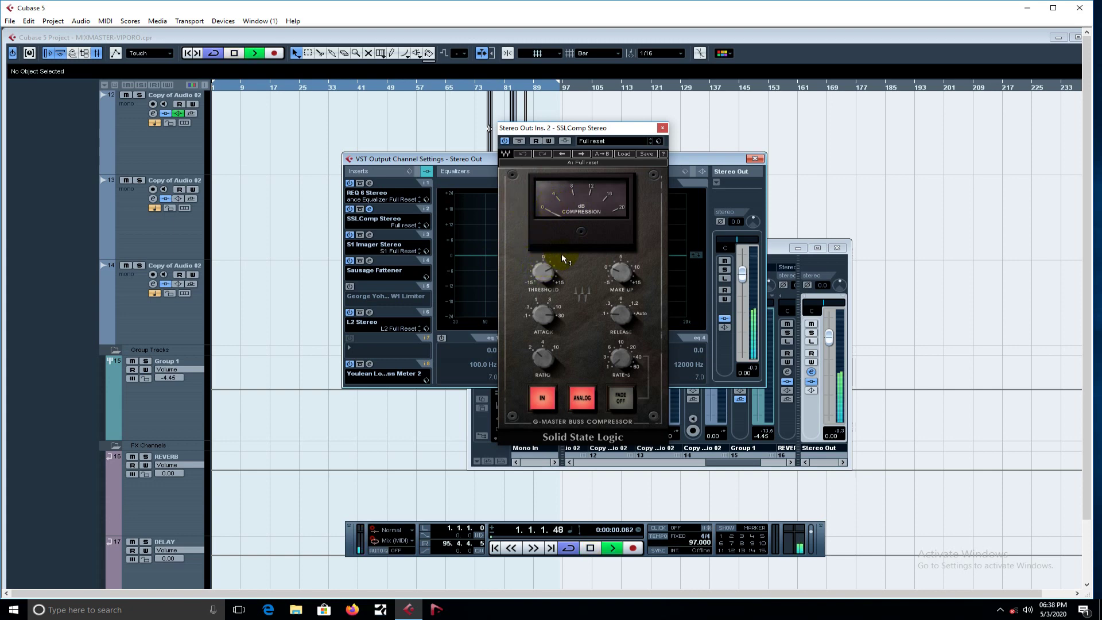
{"action": "left_click", "coordinate": [394, 86]}
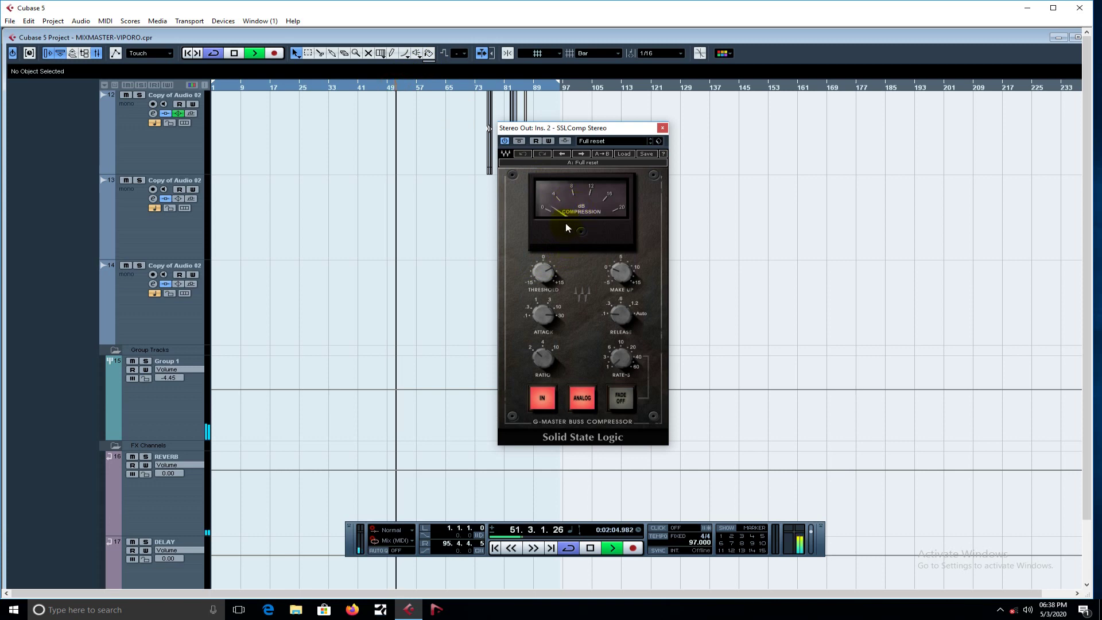
{"action": "key", "text": "space"}
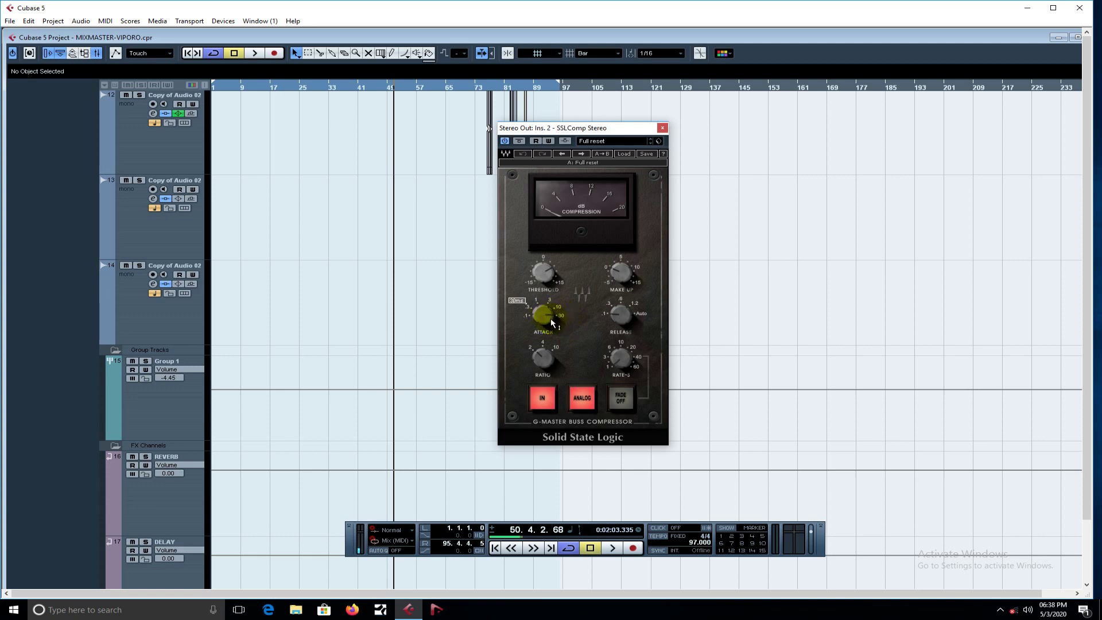
- Adjust the attack on the Stereo Out SSLComp down and back up, and close the plug-in
{"action": "left_click_drag", "start_coordinate": [543, 315], "coordinate": [543, 324]}
{"action": "left_click_drag", "start_coordinate": [549, 315], "coordinate": [548, 295]}
{"action": "mouse_move", "coordinate": [616, 305]}
{"action": "mouse_move", "coordinate": [561, 311]}
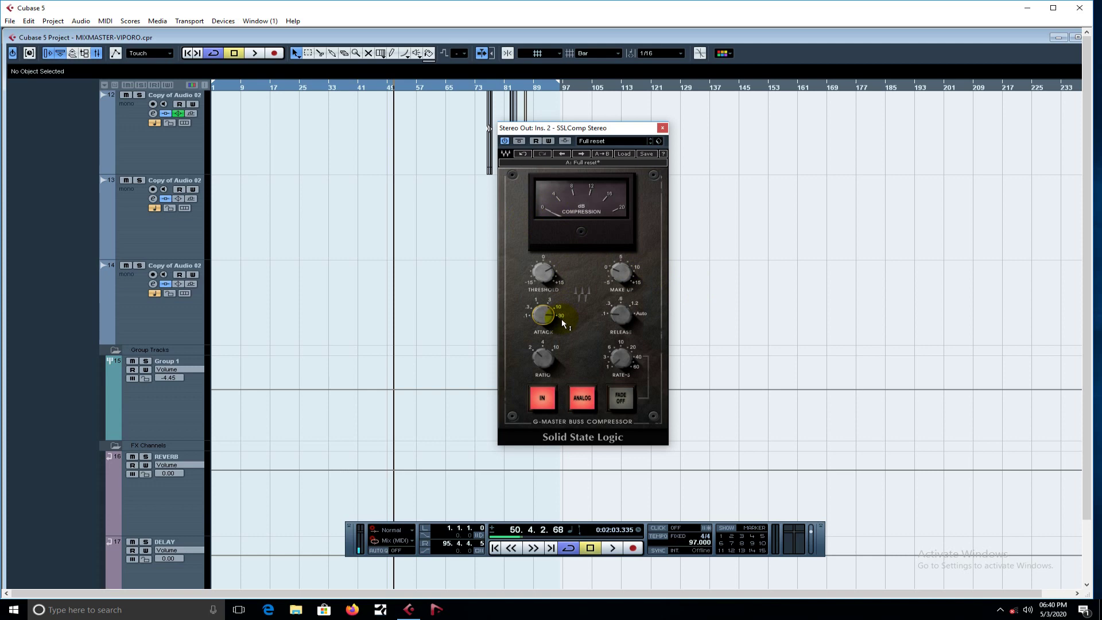
{"action": "mouse_move", "coordinate": [562, 318]}
{"action": "left_click", "coordinate": [663, 127]}
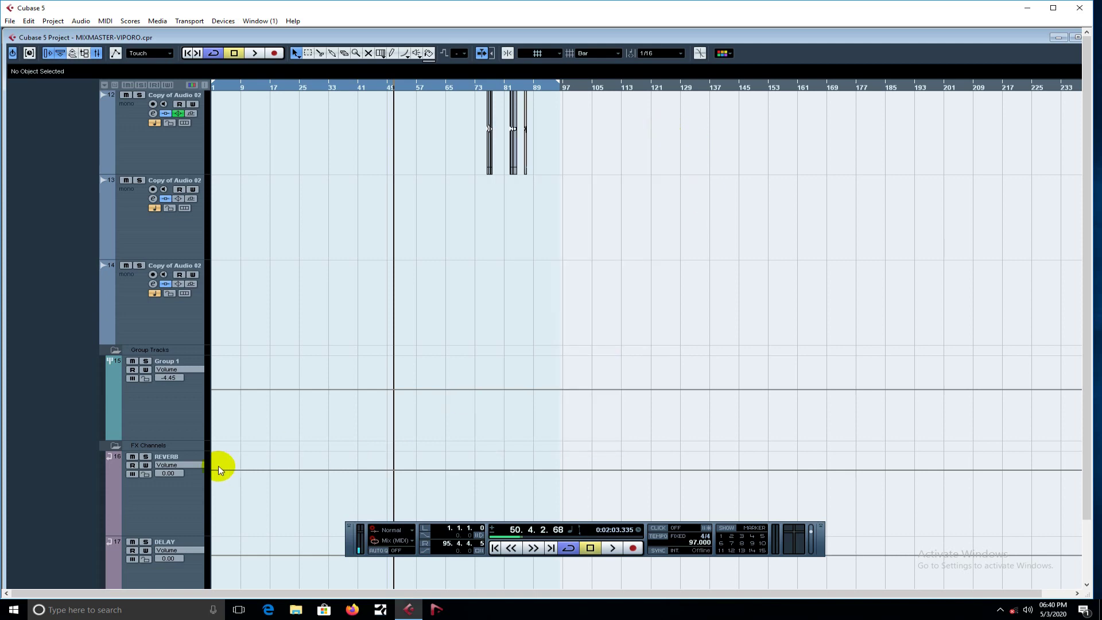
- Open Group 1's channel settings, check the RVox insert, and open the REQ 6 equalizer
{"action": "left_click", "coordinate": [178, 404]}
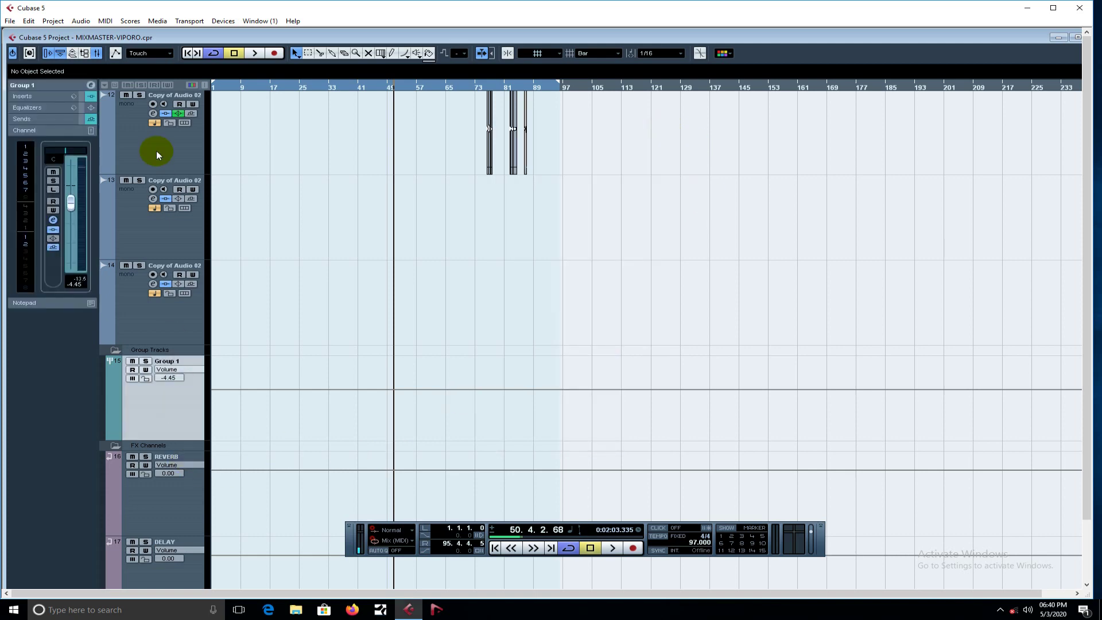
{"action": "left_click", "coordinate": [91, 85]}
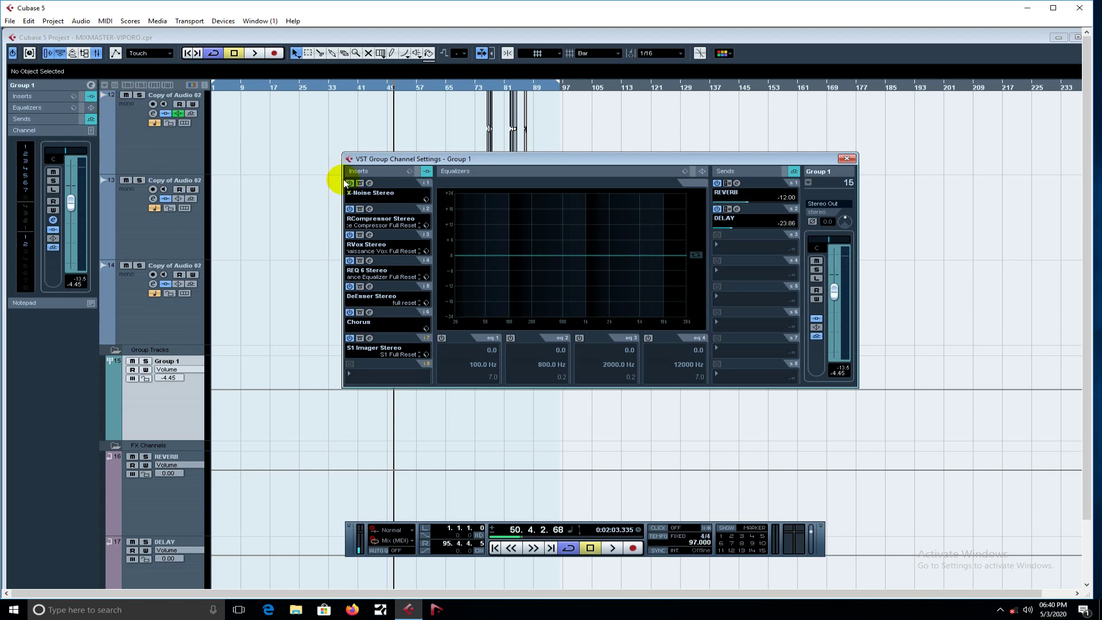
{"action": "left_click", "coordinate": [369, 234]}
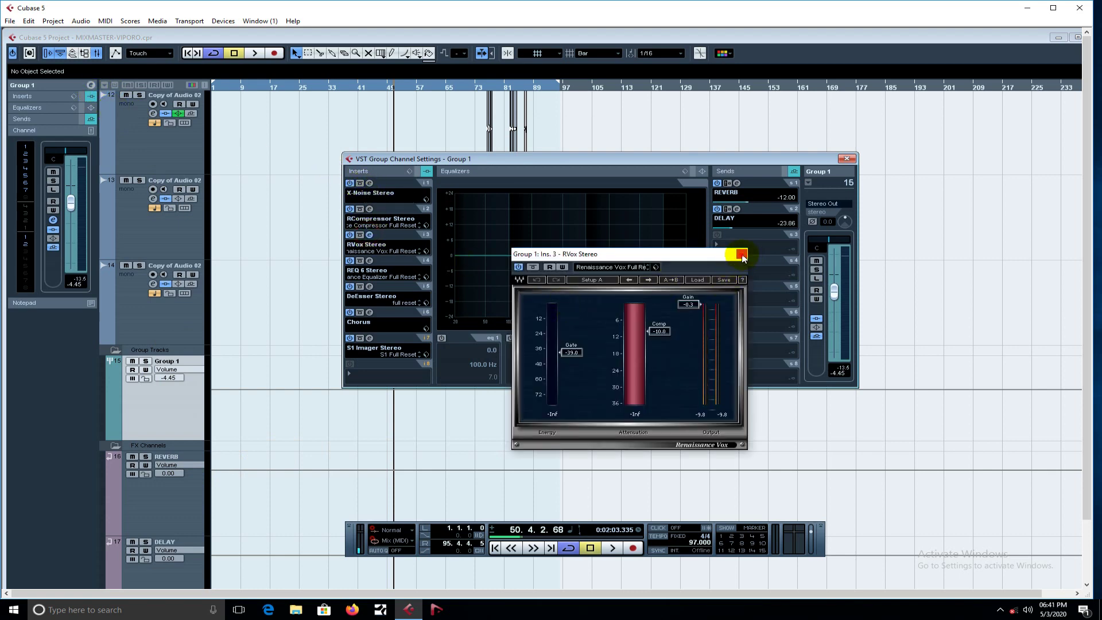
{"action": "left_click", "coordinate": [741, 255]}
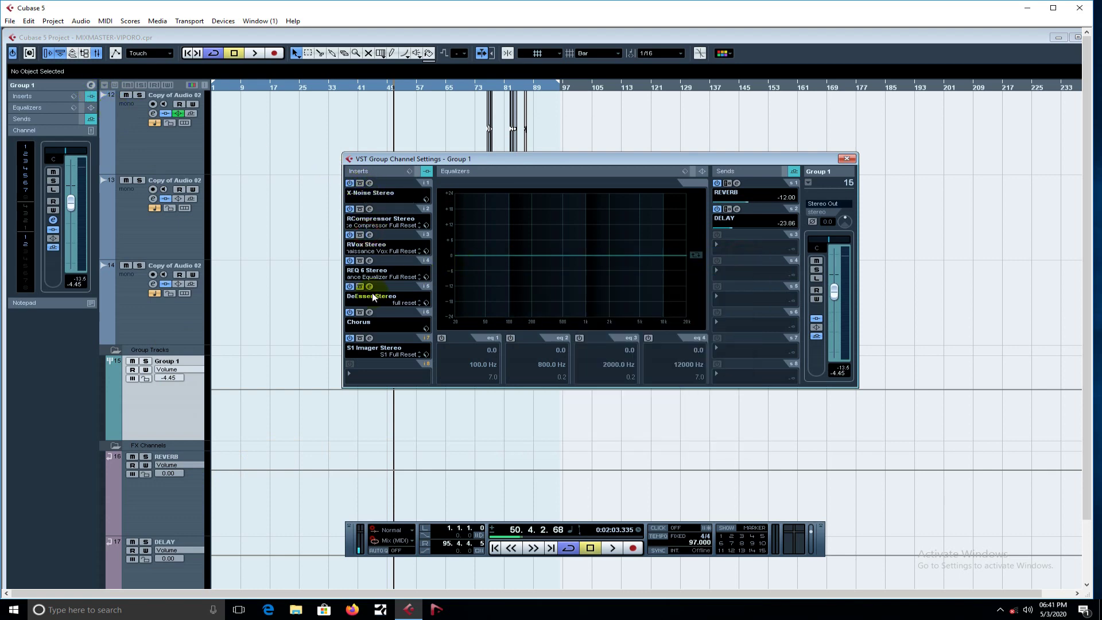
{"action": "left_click", "coordinate": [371, 210]}
{"action": "left_click", "coordinate": [372, 165]}
{"action": "left_click", "coordinate": [370, 260]}
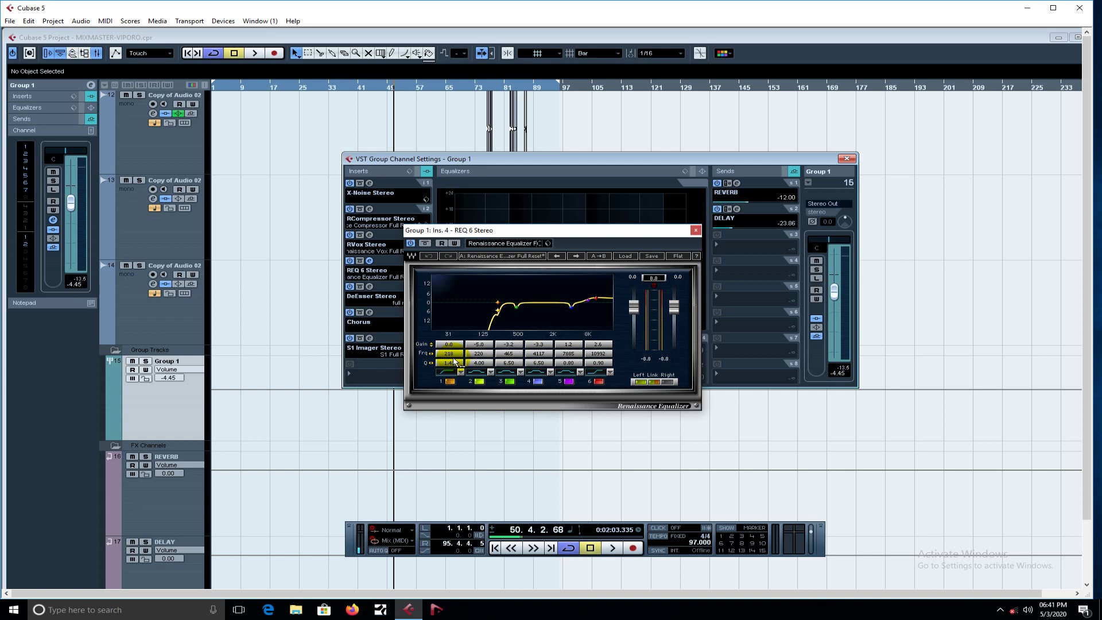
- Maximize the project window, mute the Audio 01 track, and audition the vocals from about bar 8 with REQ 6 open
{"action": "left_click", "coordinate": [1072, 40]}
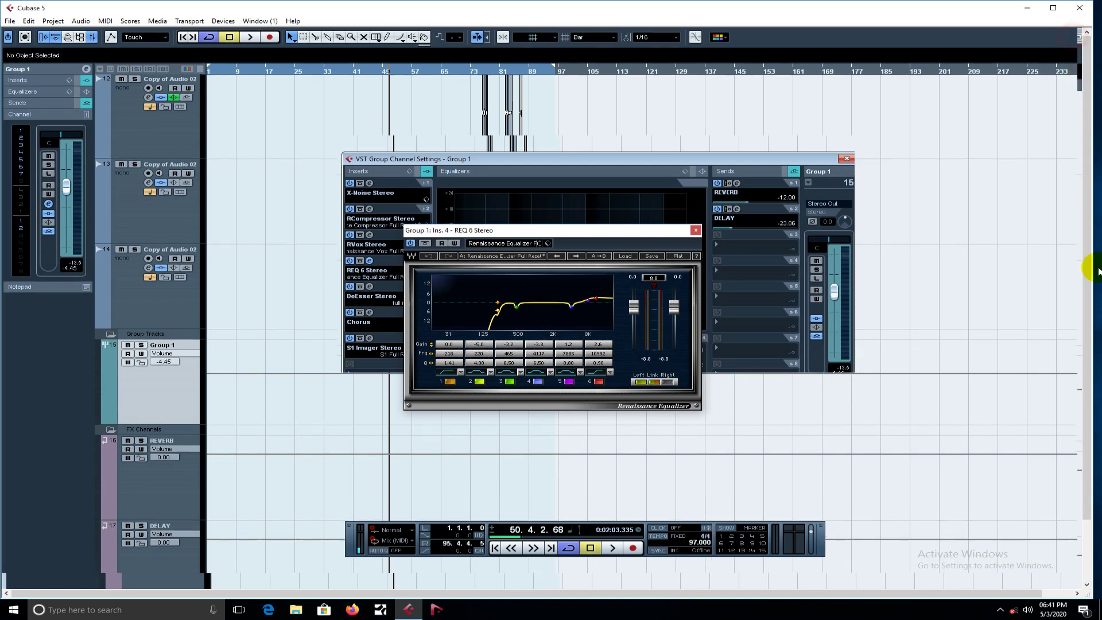
{"action": "scroll", "coordinate": [1091, 124], "scroll_direction": "up", "scroll_amount": 5}
{"action": "scroll", "coordinate": [1092, 124], "scroll_direction": "up", "scroll_amount": 5}
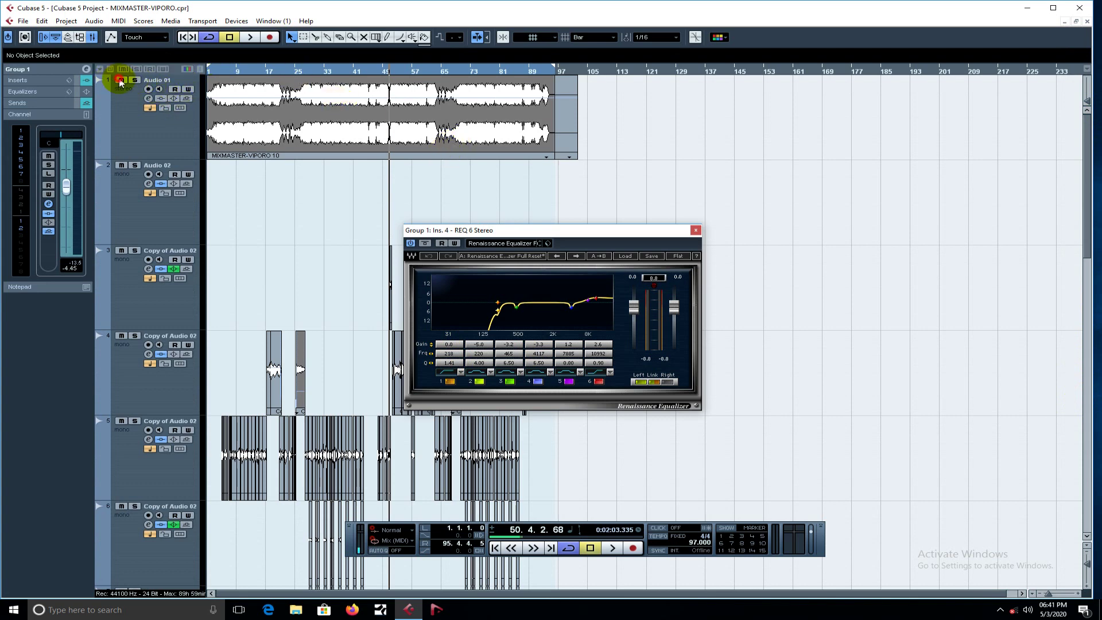
{"action": "left_click", "coordinate": [236, 72]}
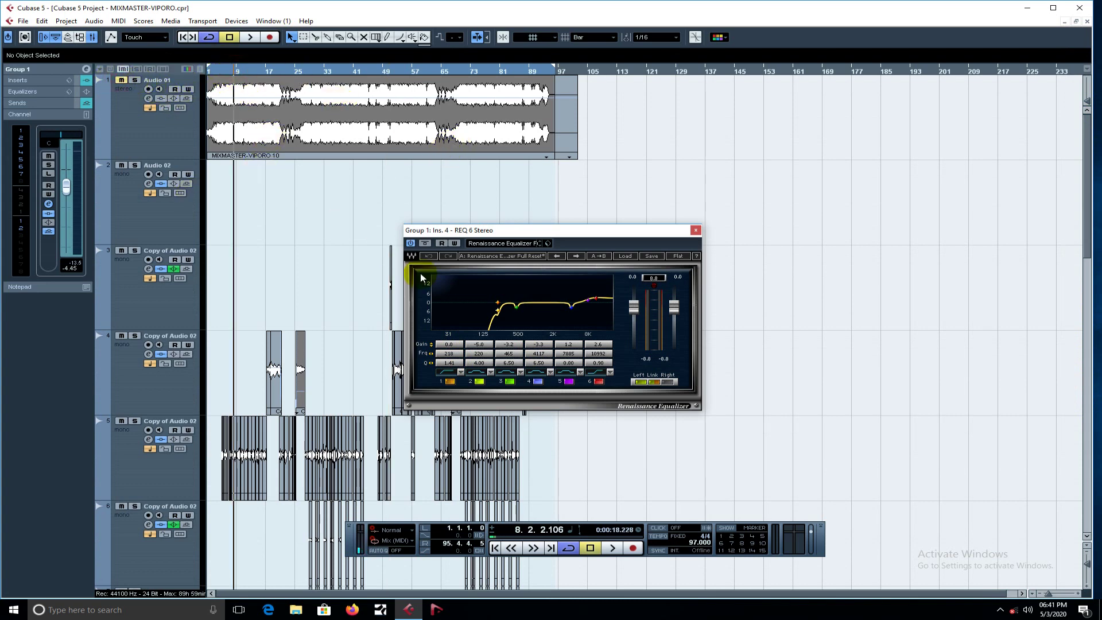
{"action": "key", "text": "space"}
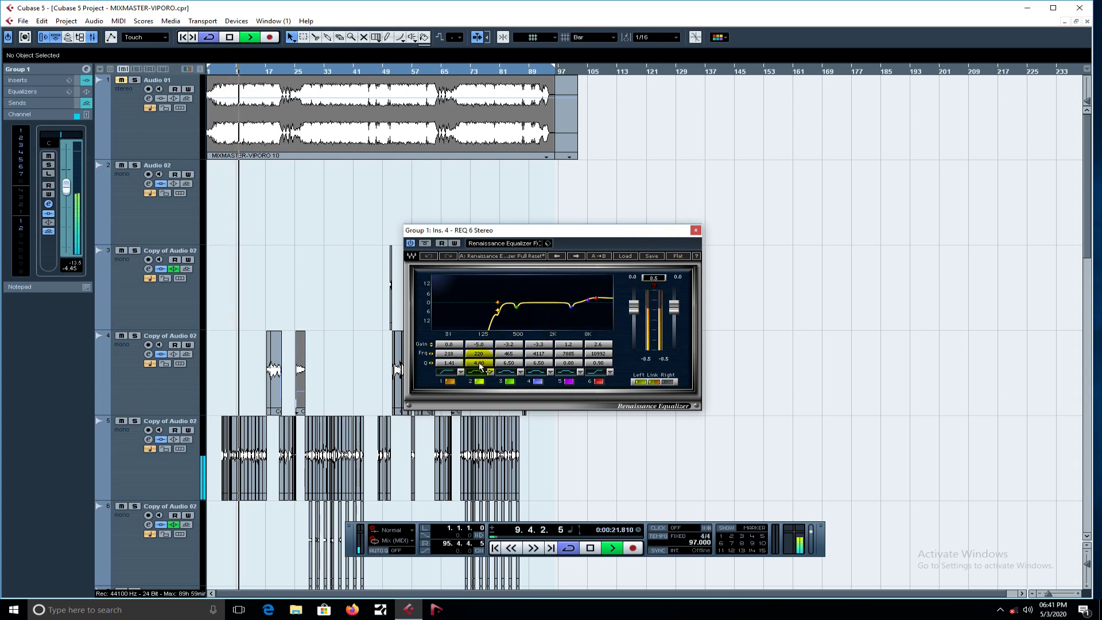
{"action": "key", "text": "space"}
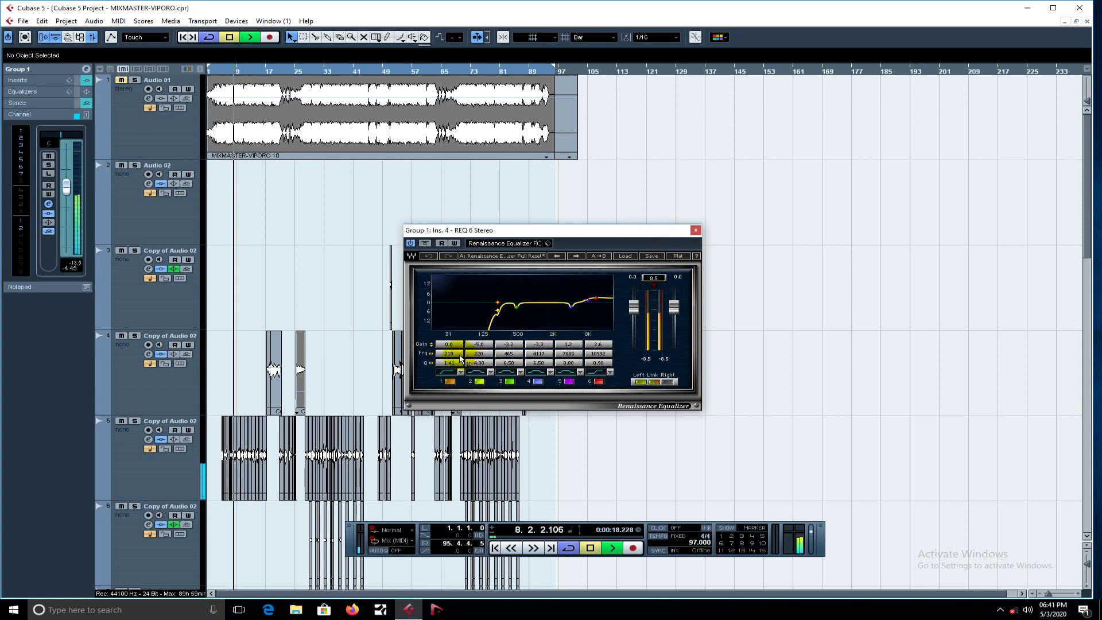
- Raise the frequency of REQ 6's first band to about 300 Hz and audition the vocals
{"action": "left_click_drag", "start_coordinate": [498, 310], "coordinate": [506, 310]}
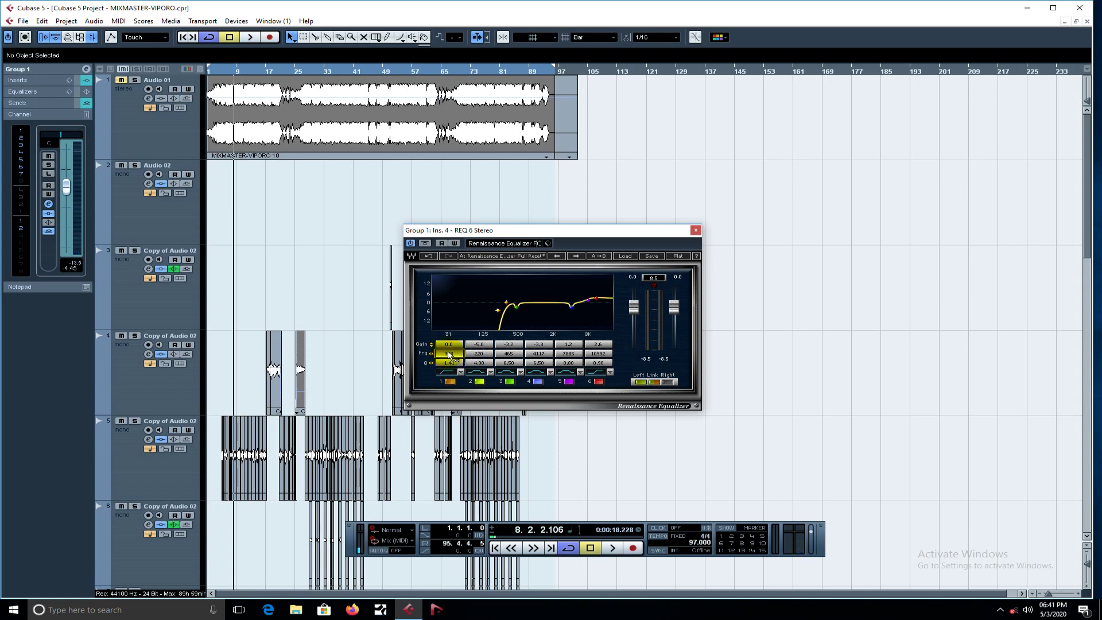
{"action": "key", "text": "space"}
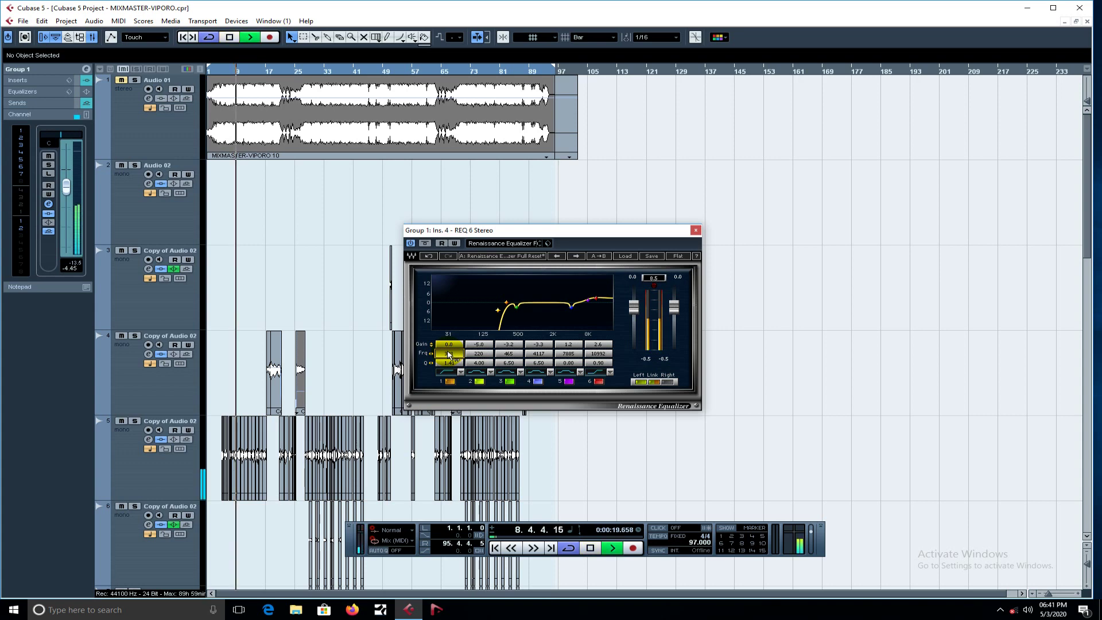
{"action": "key", "text": "space"}
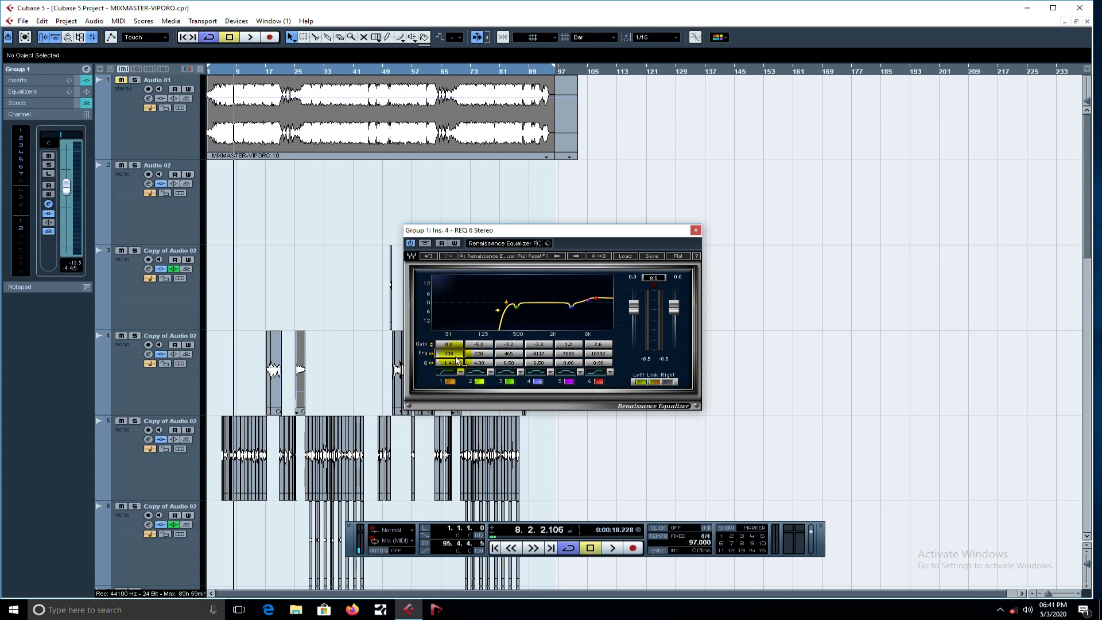
- Lower the frequency of REQ 6's first band to about 194 Hz and audition the vocals again
{"action": "left_click_drag", "start_coordinate": [456, 356], "coordinate": [457, 372]}
{"action": "key", "text": "space"}
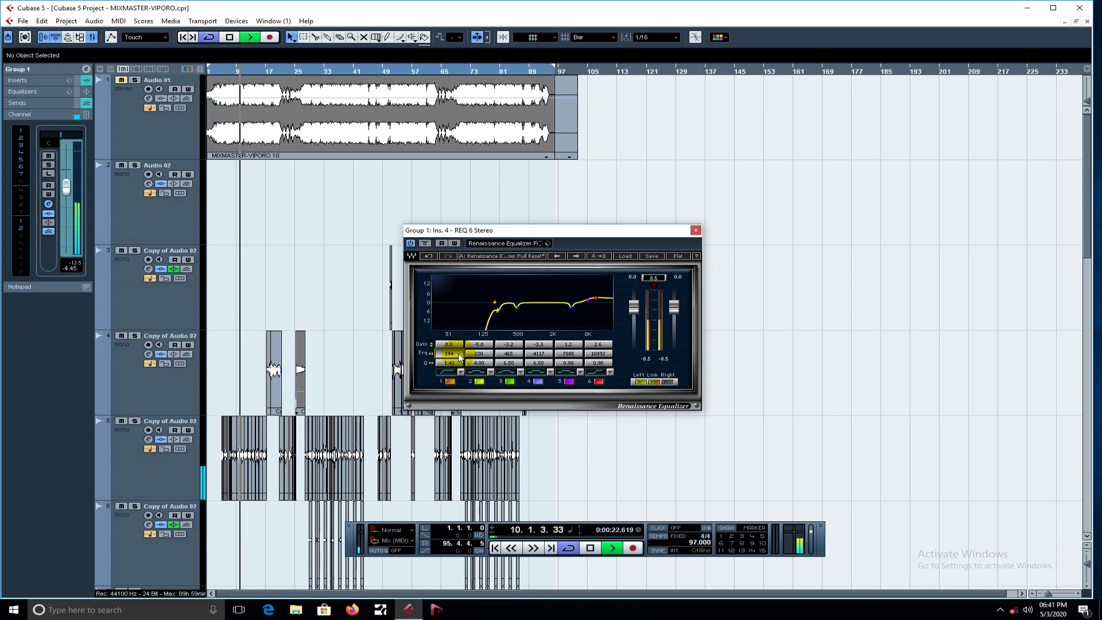
{"action": "key", "text": "space"}
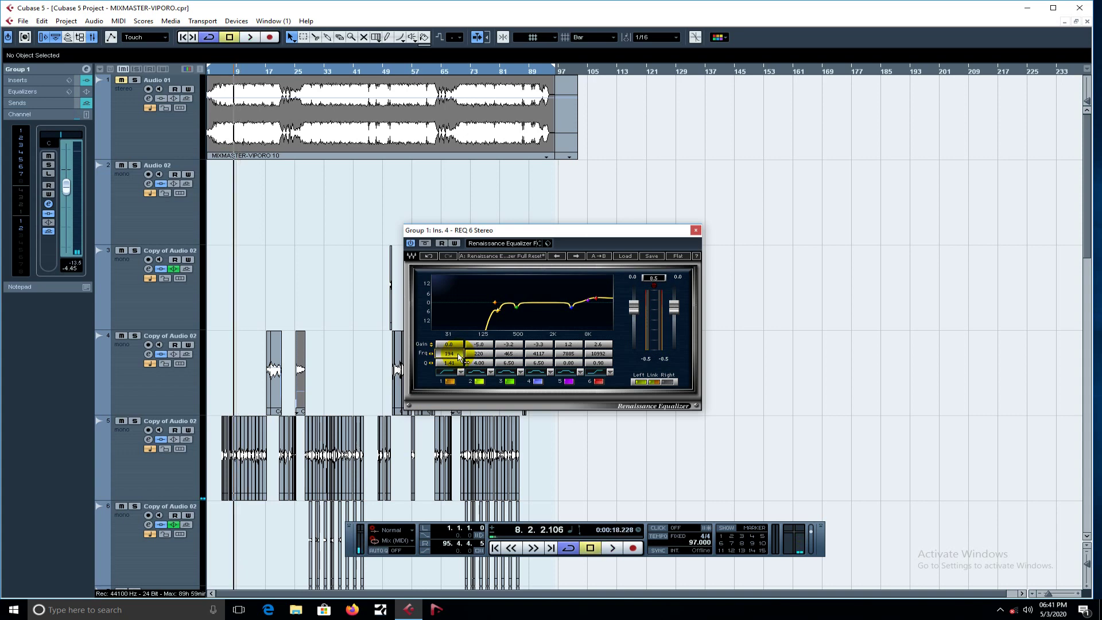
- Set the frequency of REQ 6's first band to 218 Hz
{"action": "left_click_drag", "start_coordinate": [458, 354], "coordinate": [425, 354]}
{"action": "left_click", "coordinate": [457, 355]}
{"action": "type", "text": "218"}
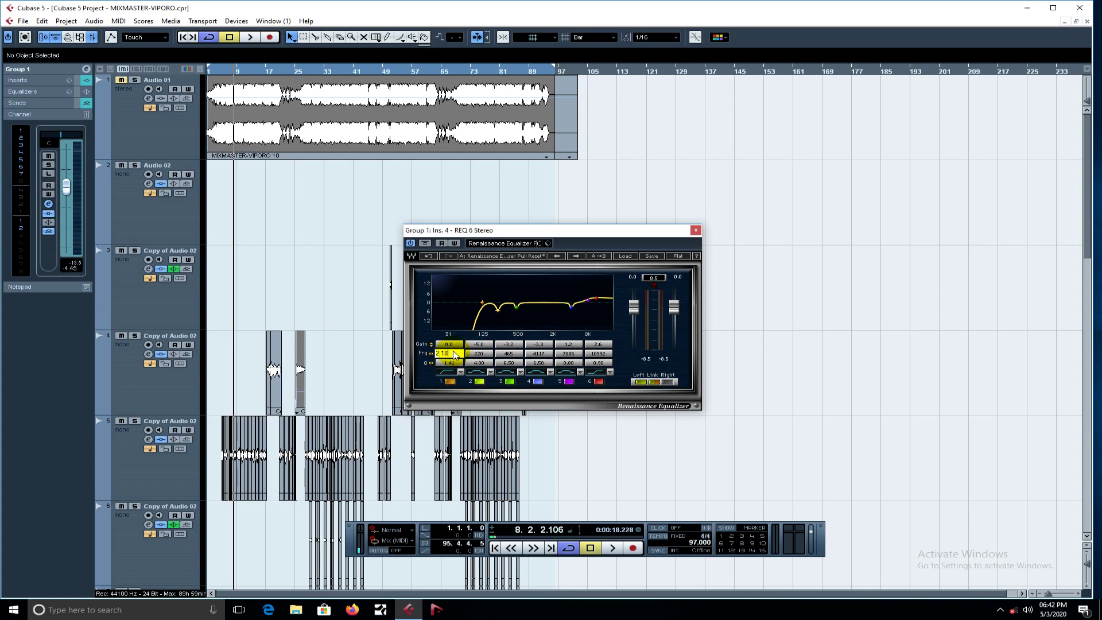
{"action": "double_click", "coordinate": [454, 355]}
{"action": "type", "text": "218"}
{"action": "key", "text": "Return"}
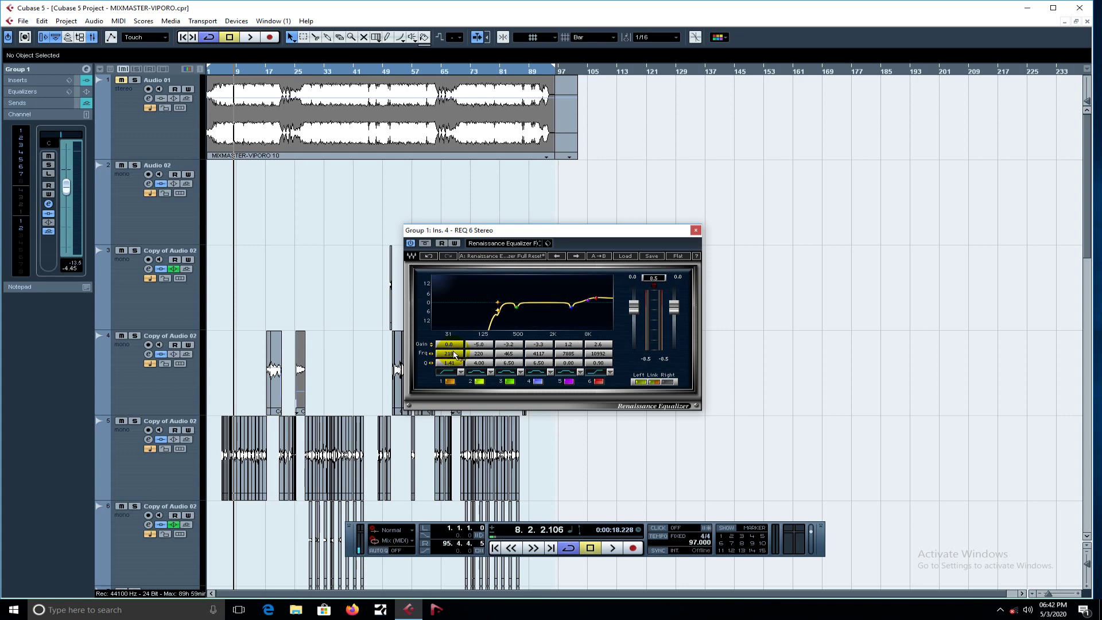
- Close the REQ 6 equalizer and open the channel settings of Group 1
{"action": "left_click", "coordinate": [695, 230]}
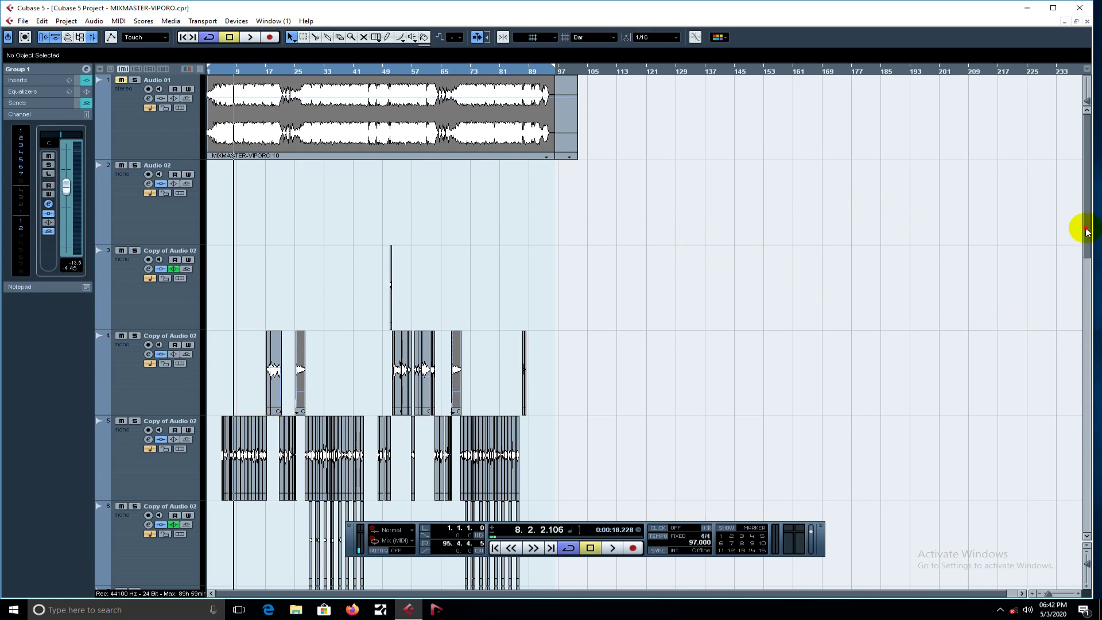
{"action": "left_click_drag", "start_coordinate": [1087, 231], "coordinate": [1074, 541]}
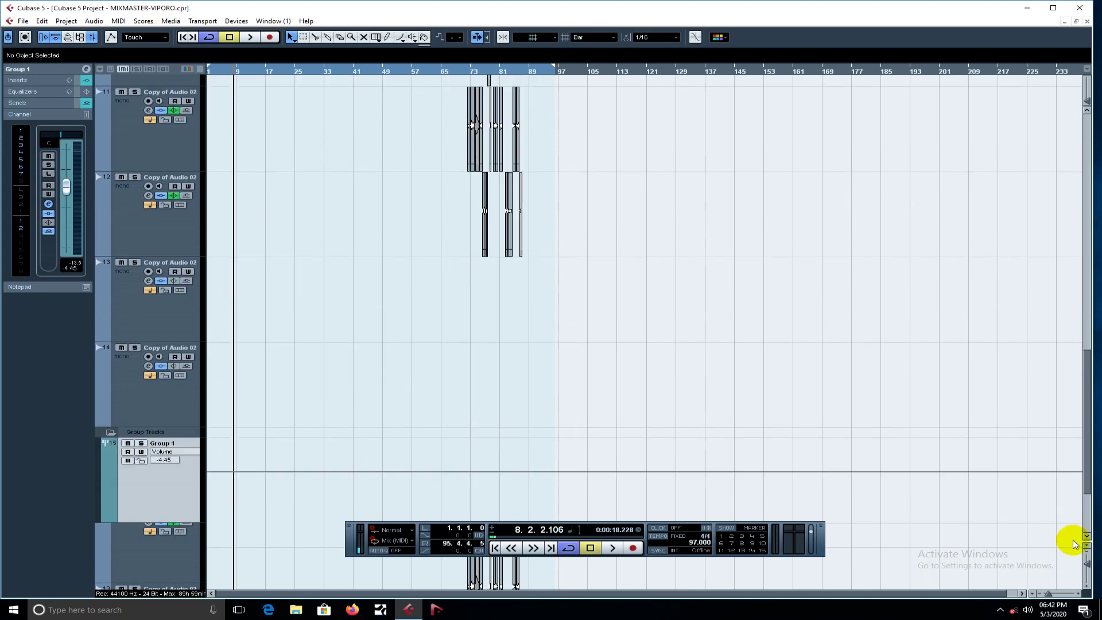
{"action": "left_click", "coordinate": [87, 69]}
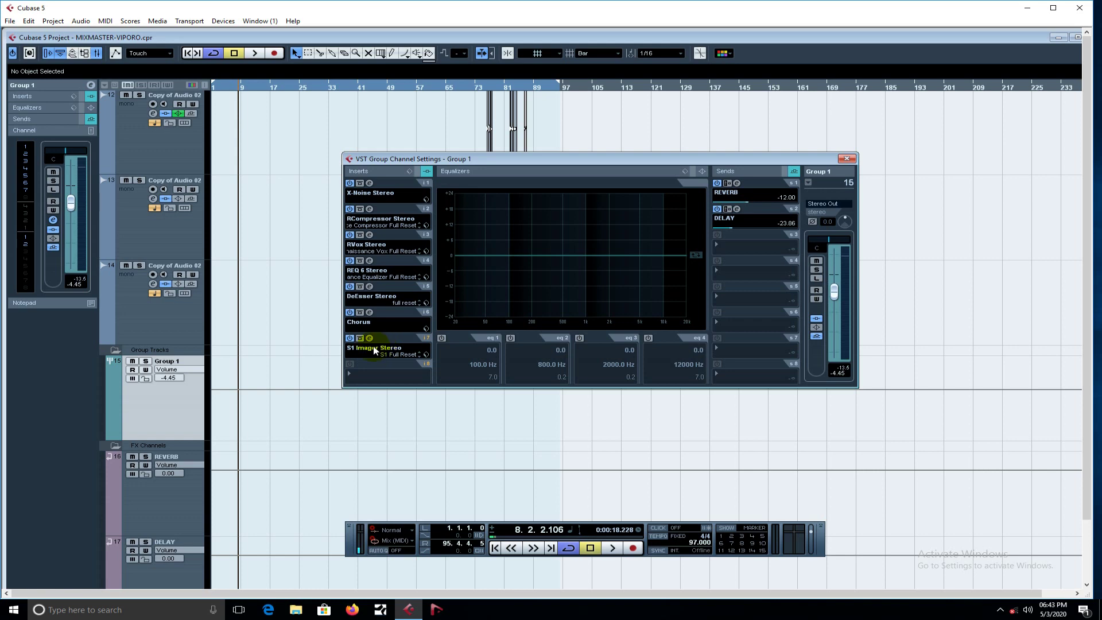
- Load the DaTube distortion effect into Group 1's eighth insert slot and close its plug-in window
{"action": "left_click", "coordinate": [369, 379]}
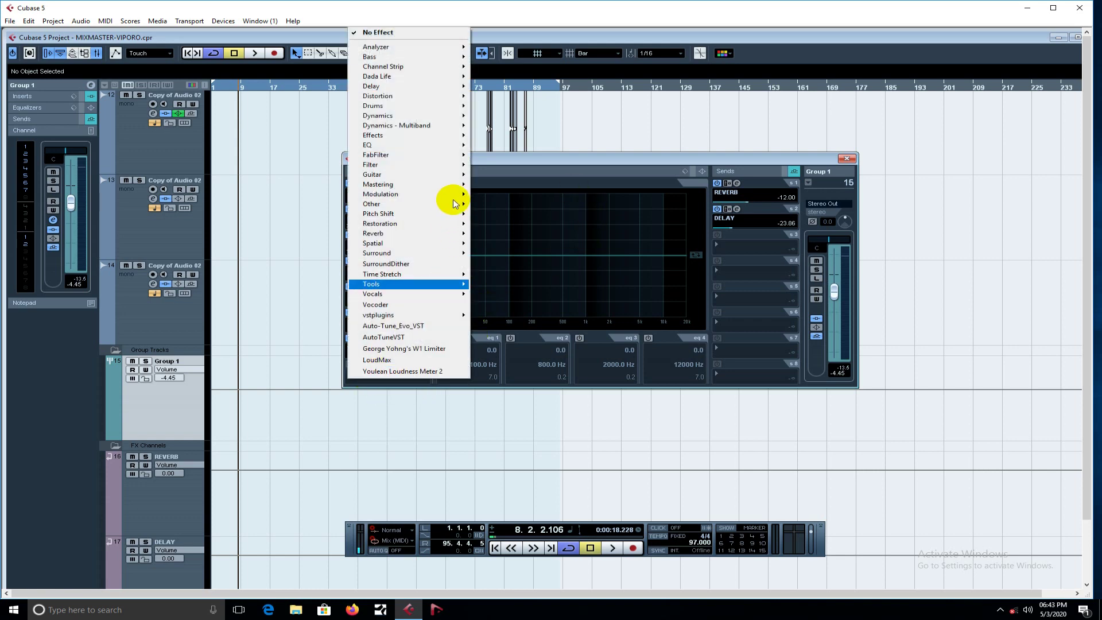
{"action": "mouse_move", "coordinate": [438, 158]}
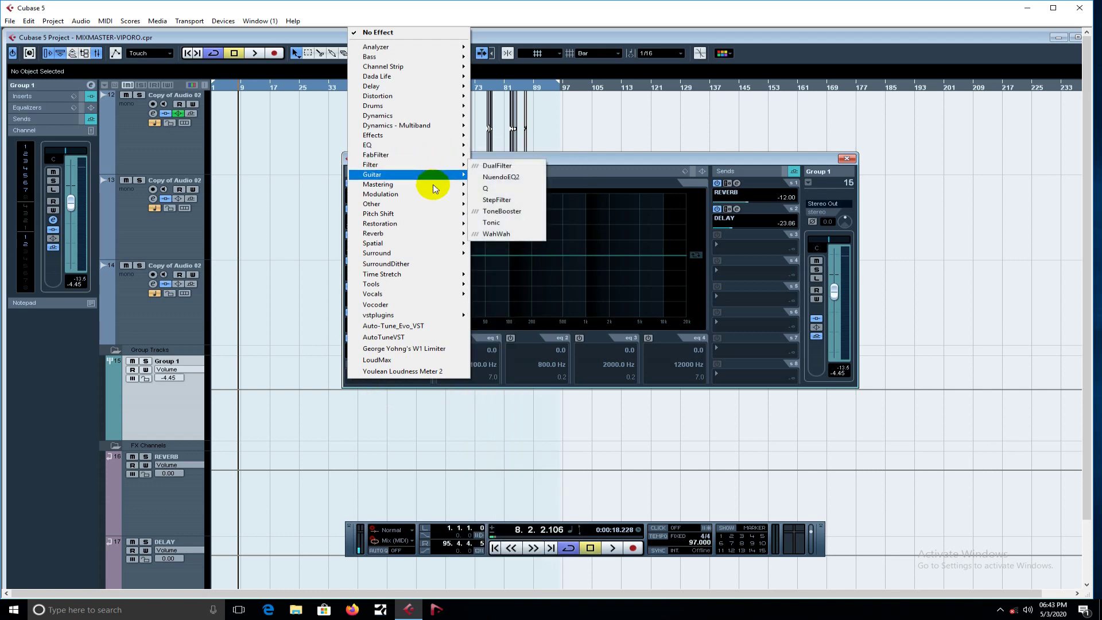
{"action": "mouse_move", "coordinate": [432, 198]}
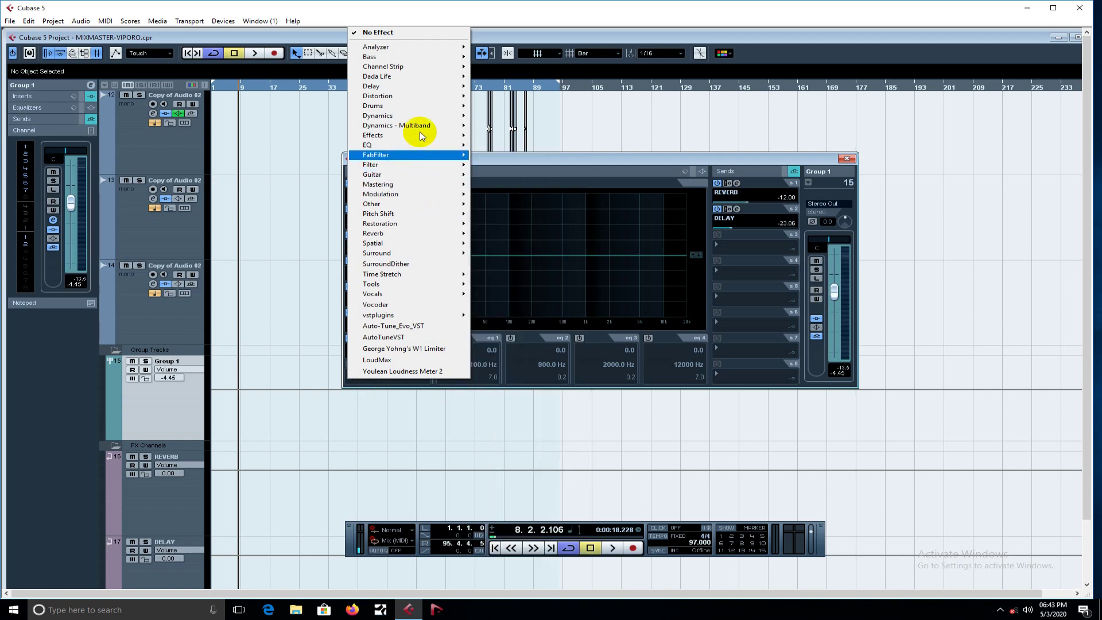
{"action": "mouse_move", "coordinate": [421, 99]}
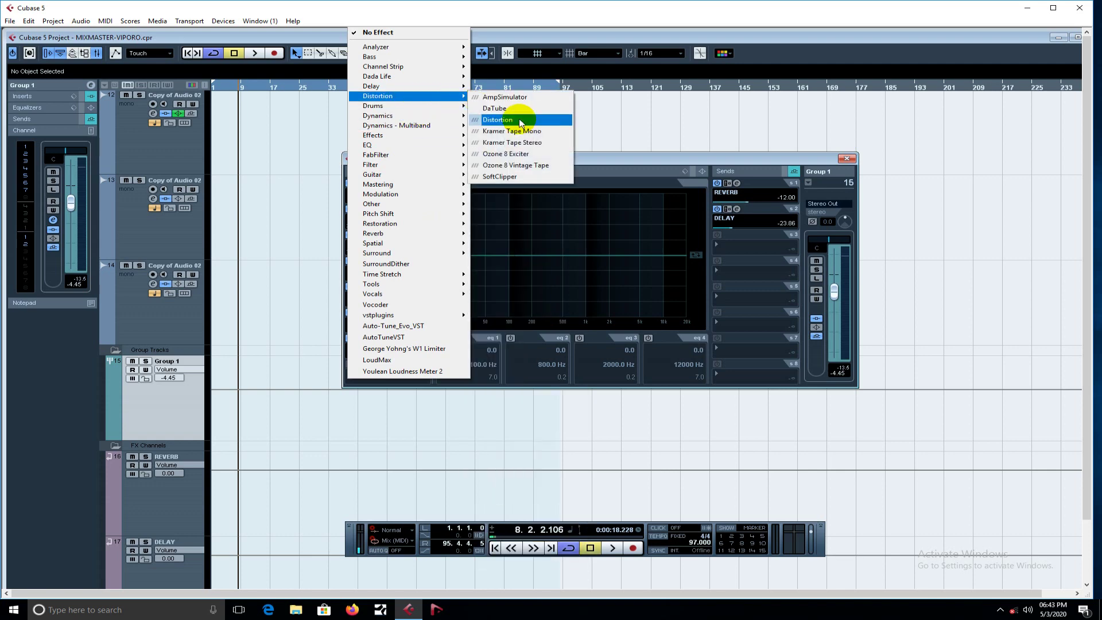
{"action": "left_click", "coordinate": [504, 109]}
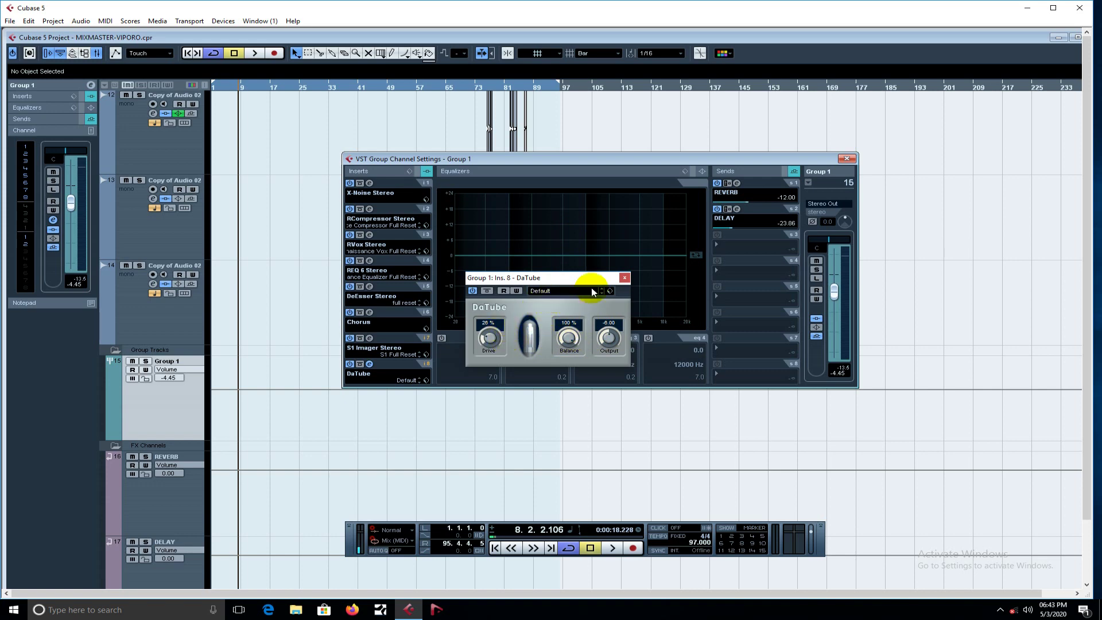
{"action": "left_click", "coordinate": [624, 278]}
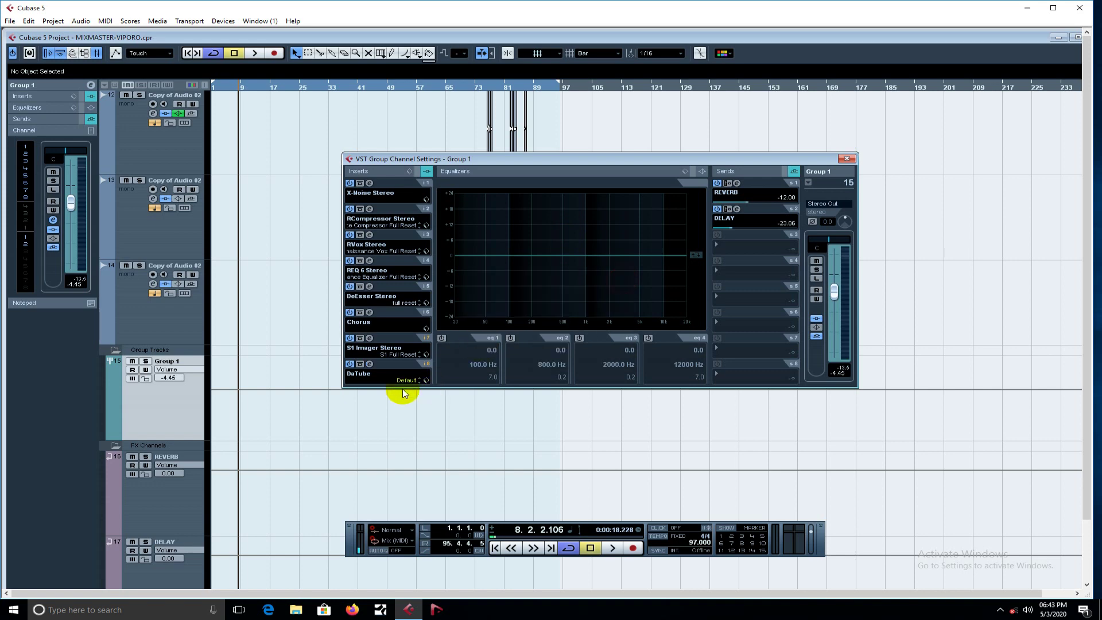
- Replace DaTube in Group 1's eighth insert slot with the Kramer Tape Stereo distortion plug-in
{"action": "left_click", "coordinate": [364, 379]}
{"action": "left_click", "coordinate": [377, 381]}
{"action": "left_click", "coordinate": [370, 377]}
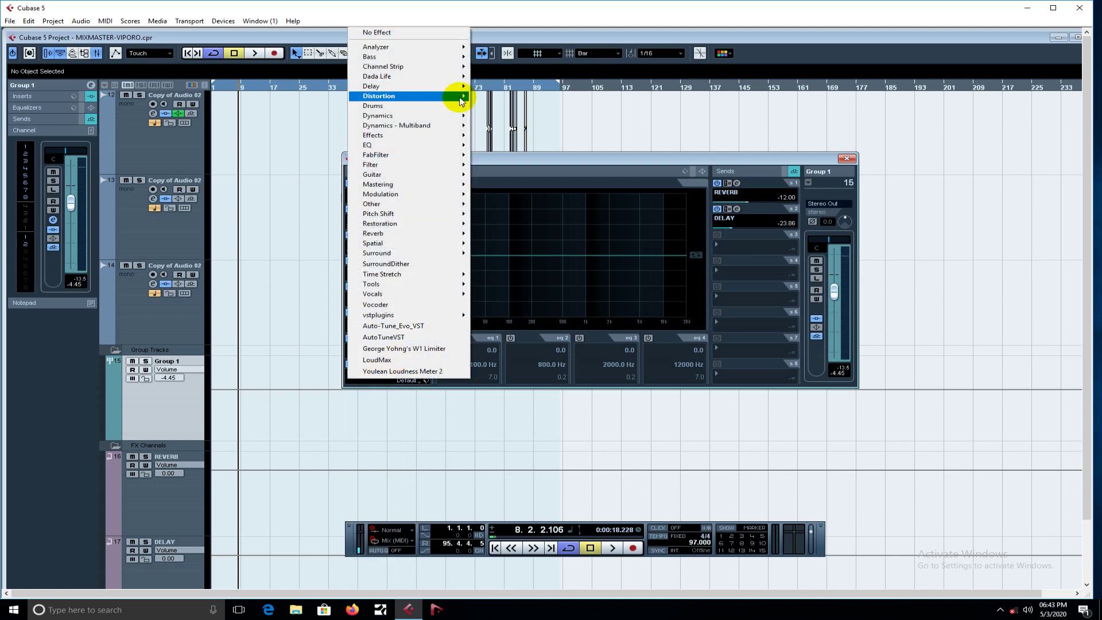
{"action": "mouse_move", "coordinate": [461, 101]}
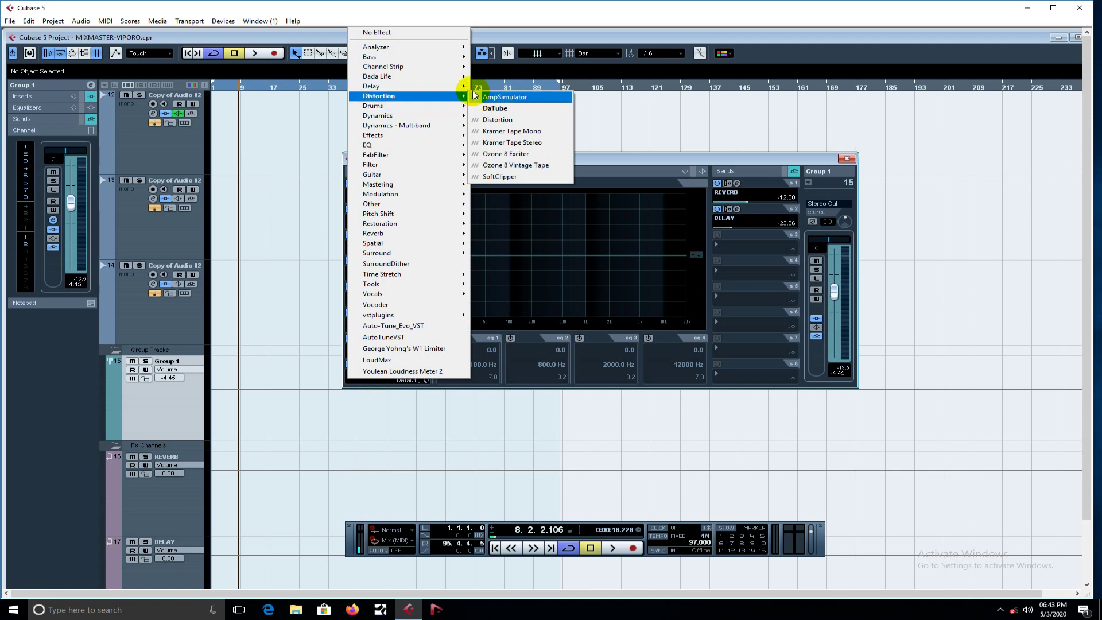
{"action": "left_click", "coordinate": [531, 146]}
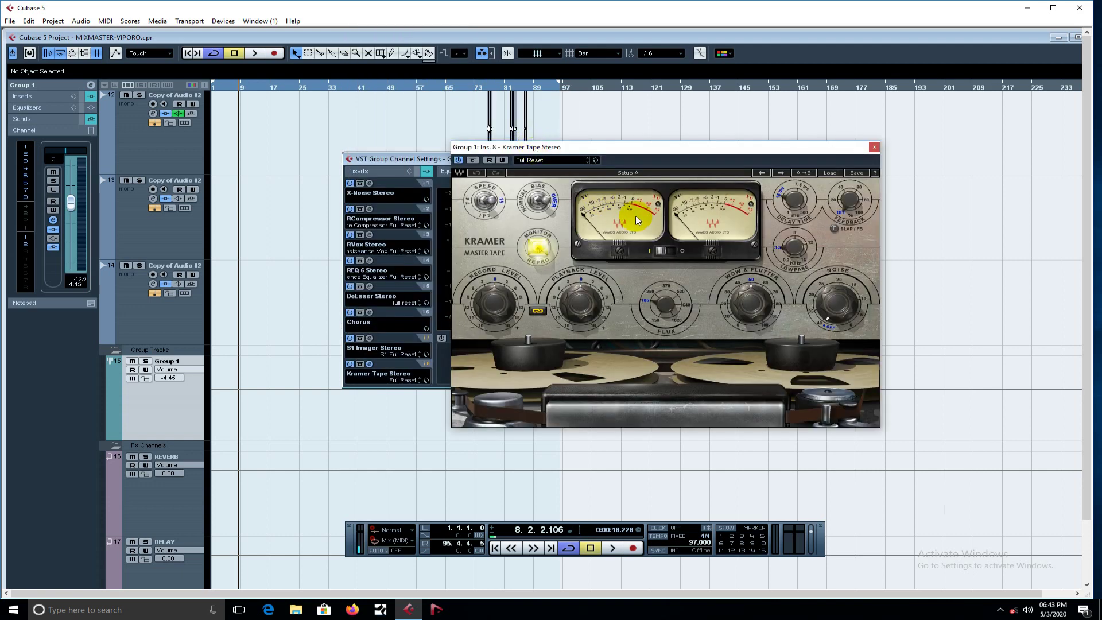
- Load the vocal preset 15 IPS Vox De-Esser in Kramer Tape Stereo and audition the vocals from about bar 8
{"action": "left_click", "coordinate": [831, 173]}
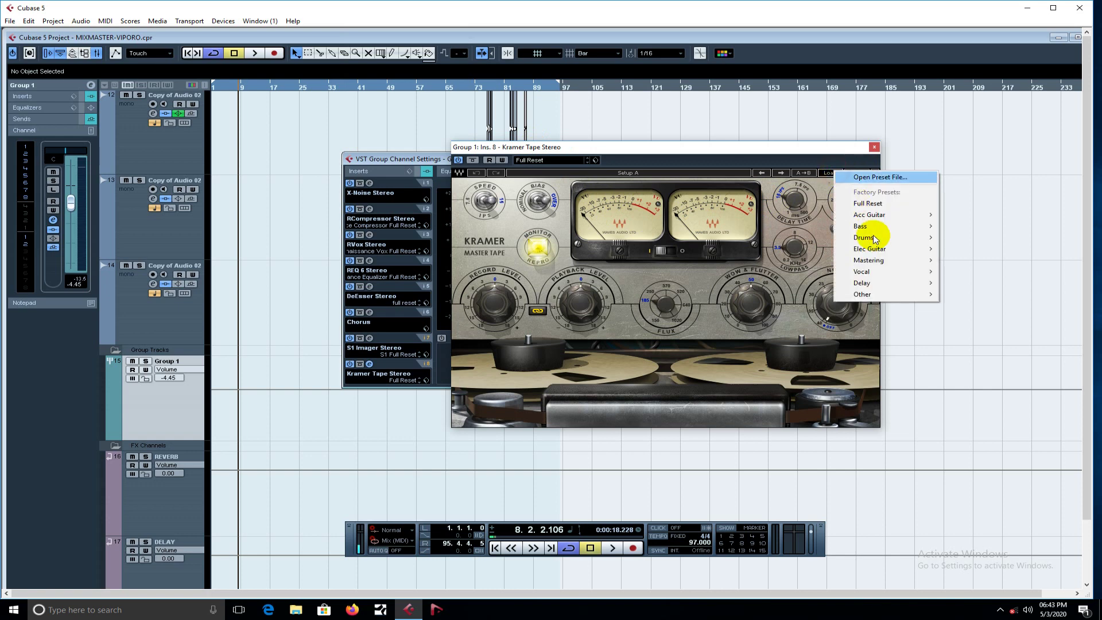
{"action": "mouse_move", "coordinate": [896, 272]}
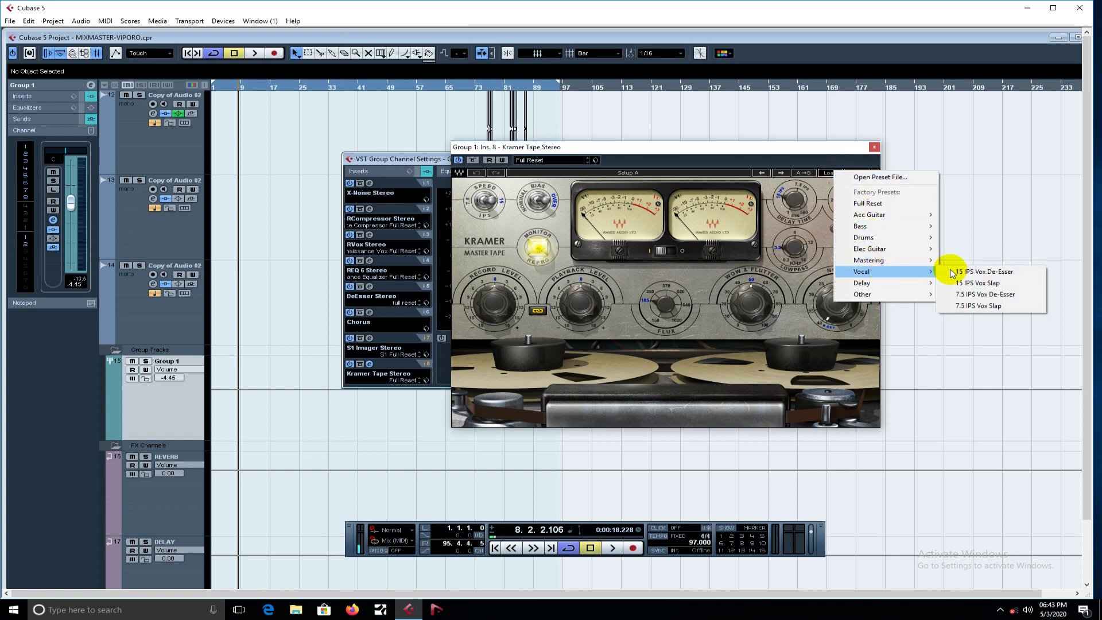
{"action": "left_click", "coordinate": [997, 273]}
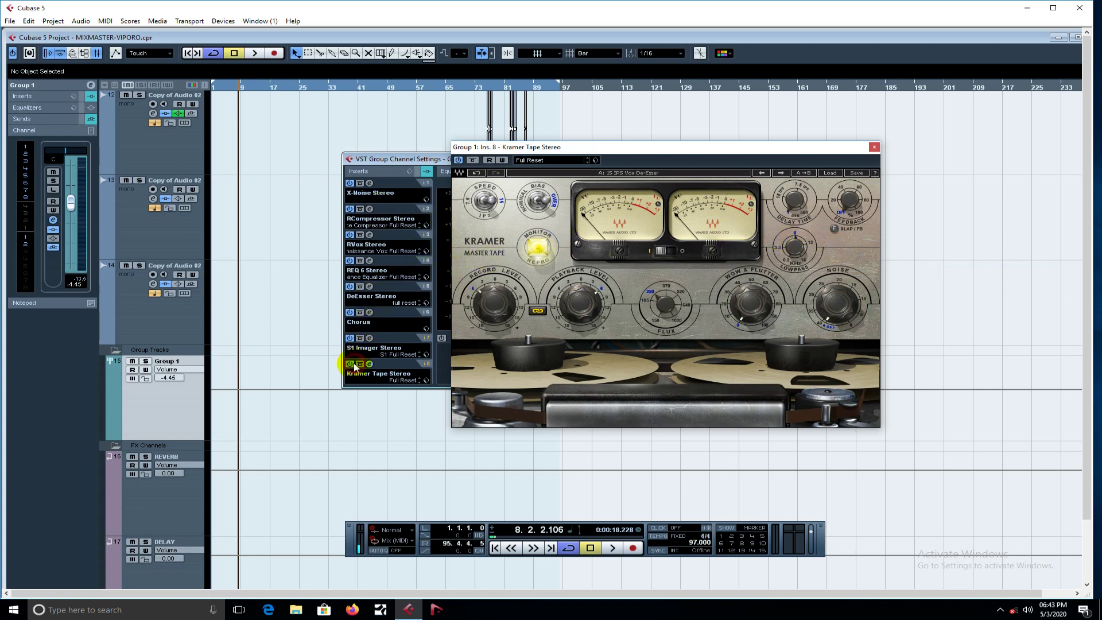
{"action": "key", "text": "space"}
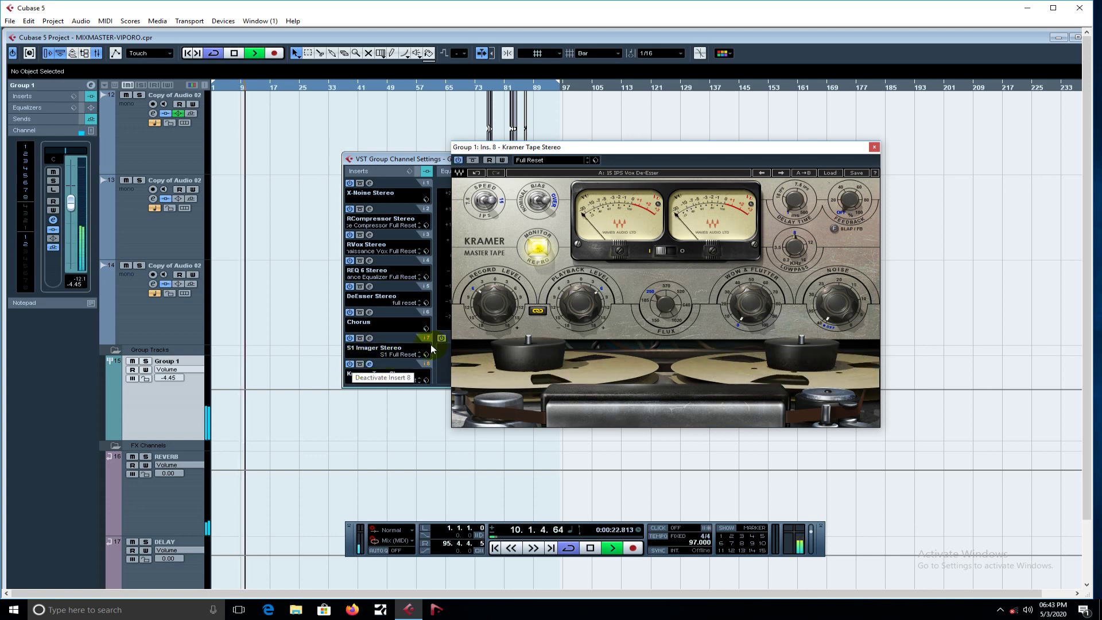
{"action": "key", "text": "space"}
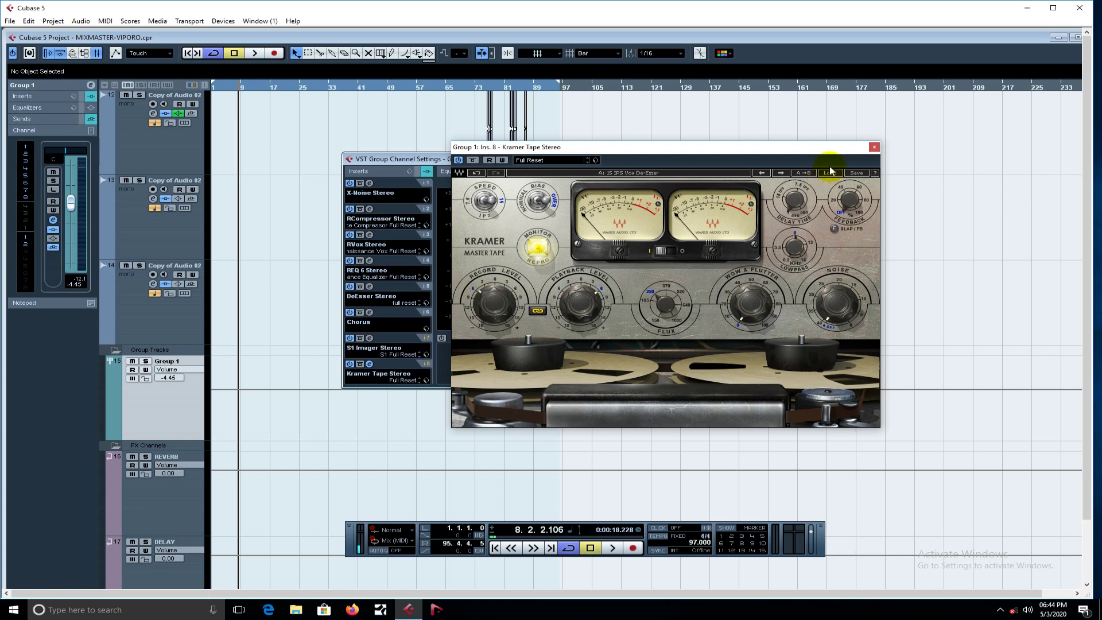
- Close the Kramer Tape window and set Group 1's eighth insert slot to No Effect
{"action": "left_click", "coordinate": [874, 147]}
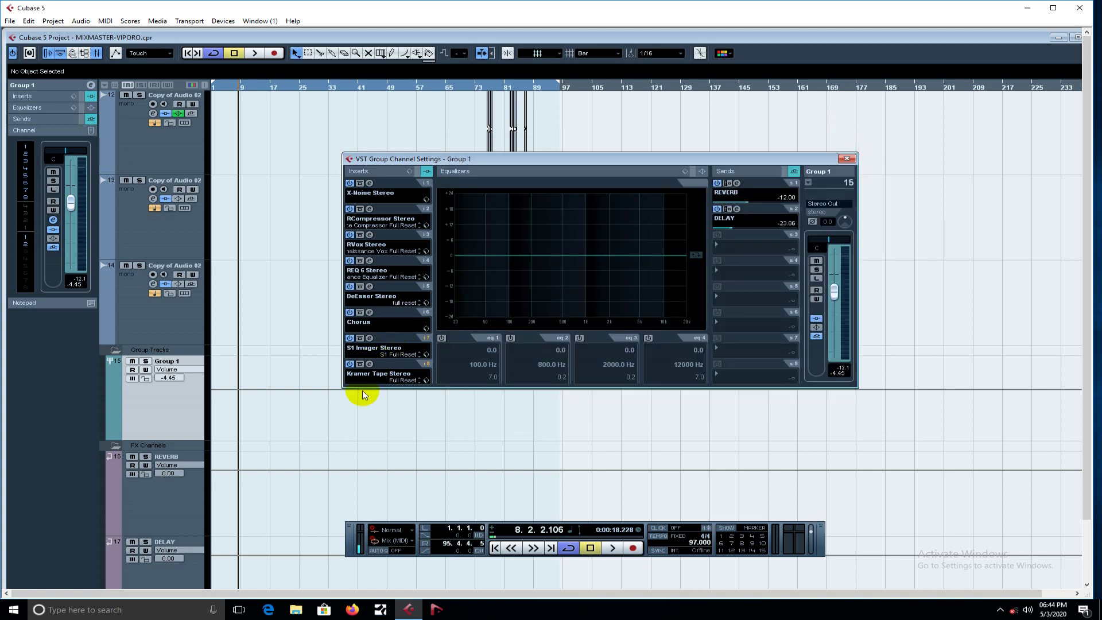
{"action": "left_click", "coordinate": [357, 376]}
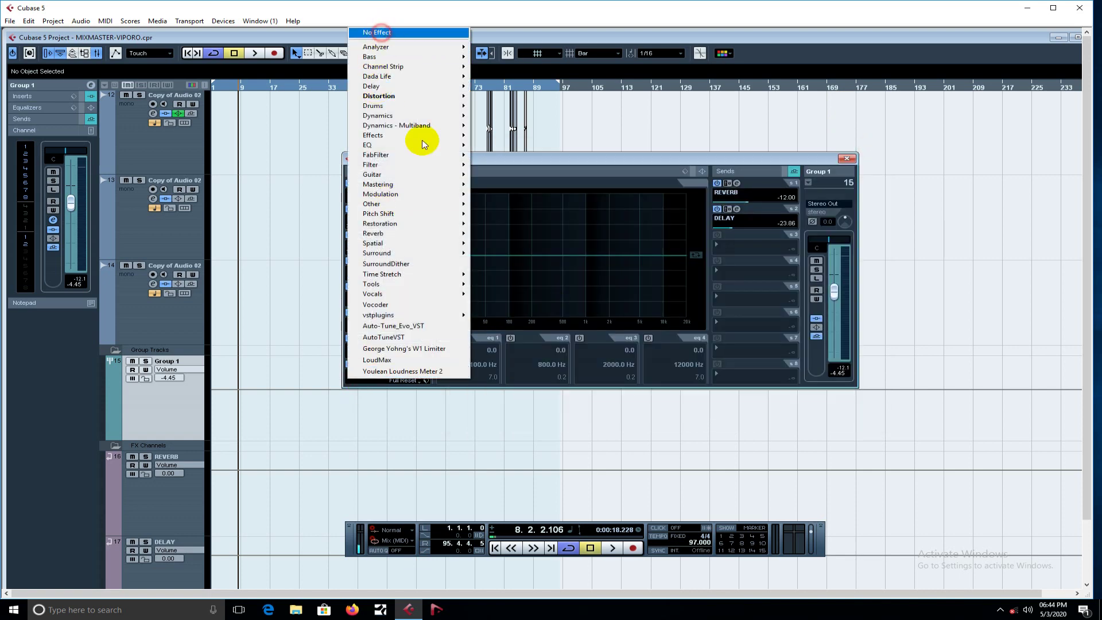
{"action": "left_click", "coordinate": [374, 29]}
{"action": "left_click", "coordinate": [531, 348]}
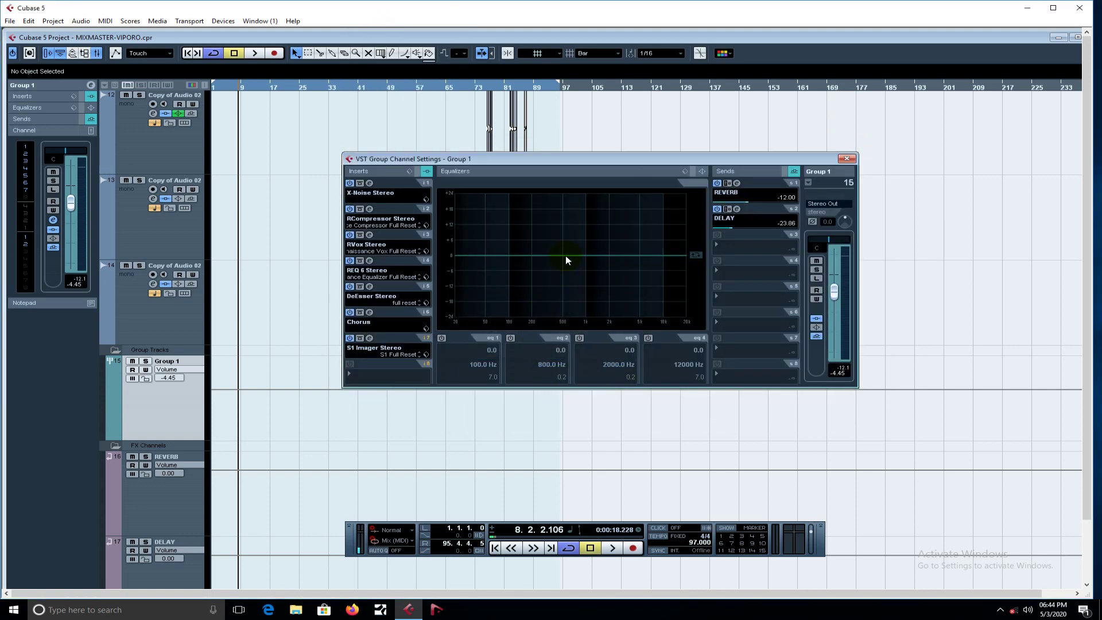